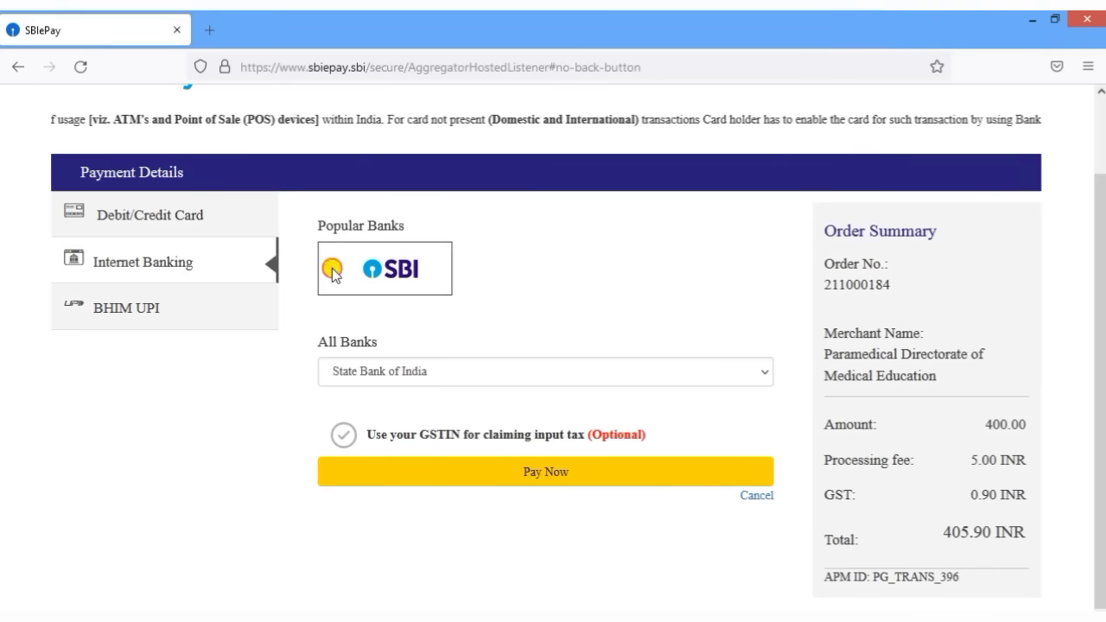
- Review SBIePay's bank list with State Bank of India kept, then the BHIM UPI ID option
click(397, 381)
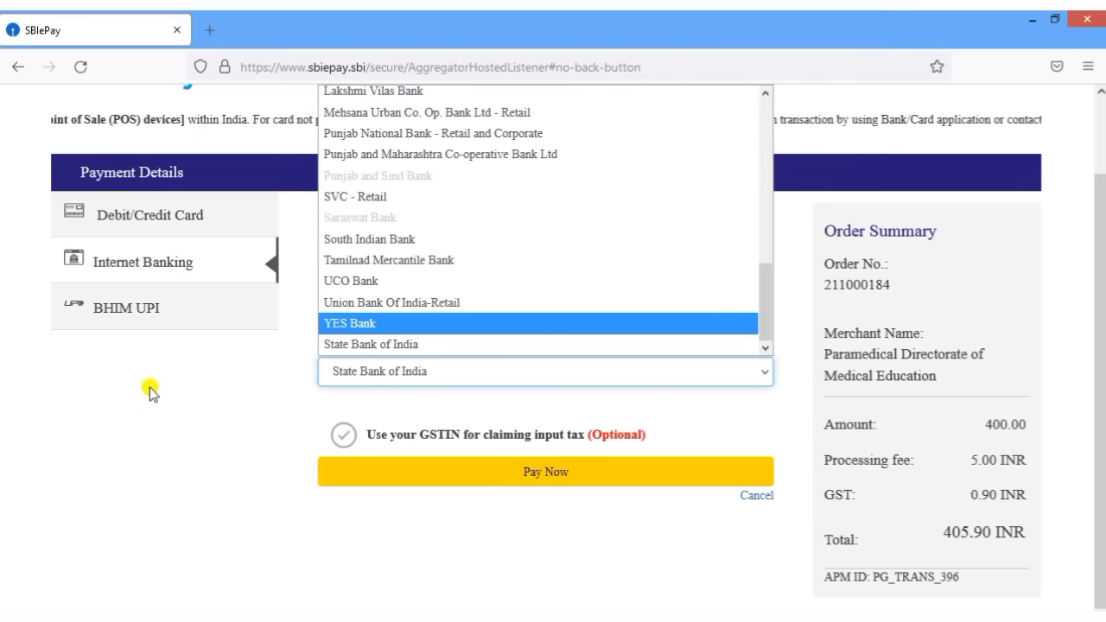
click(134, 418)
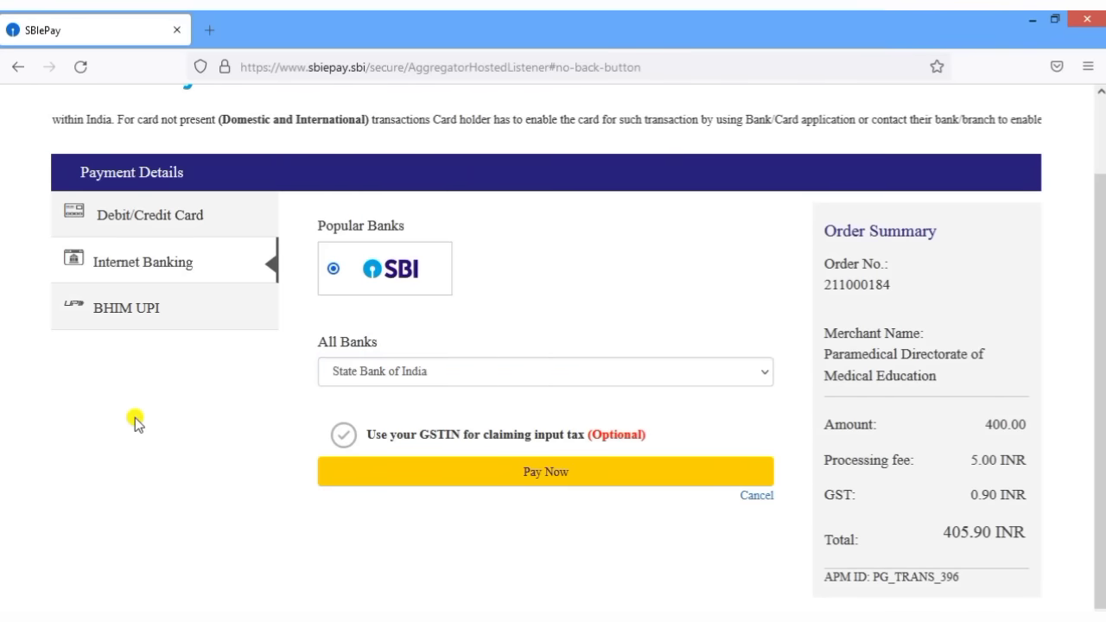
click(154, 312)
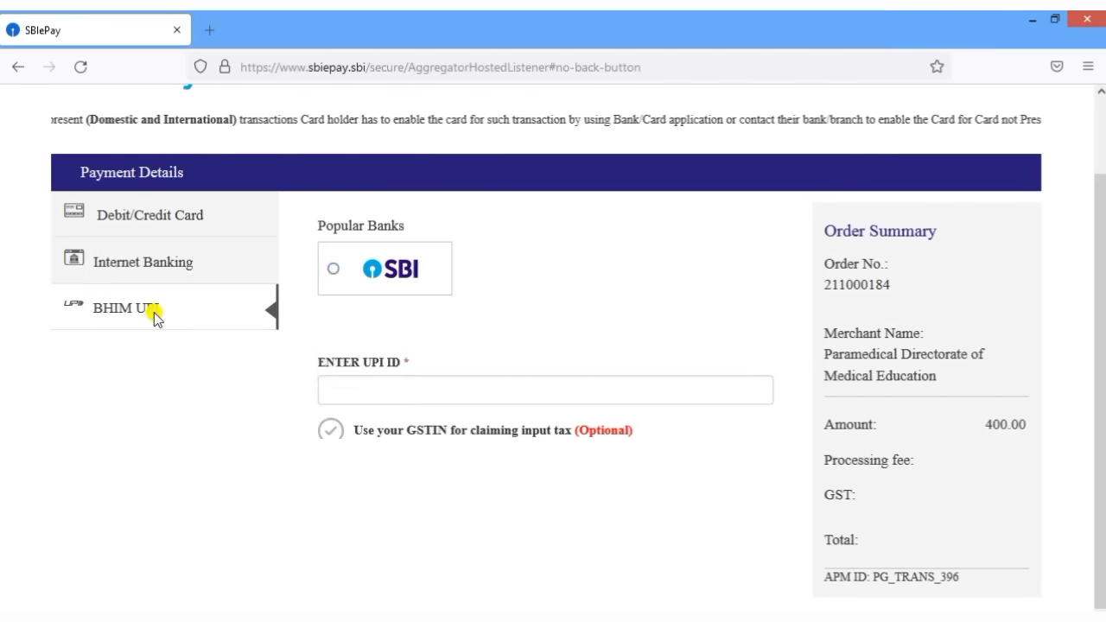
click(341, 253)
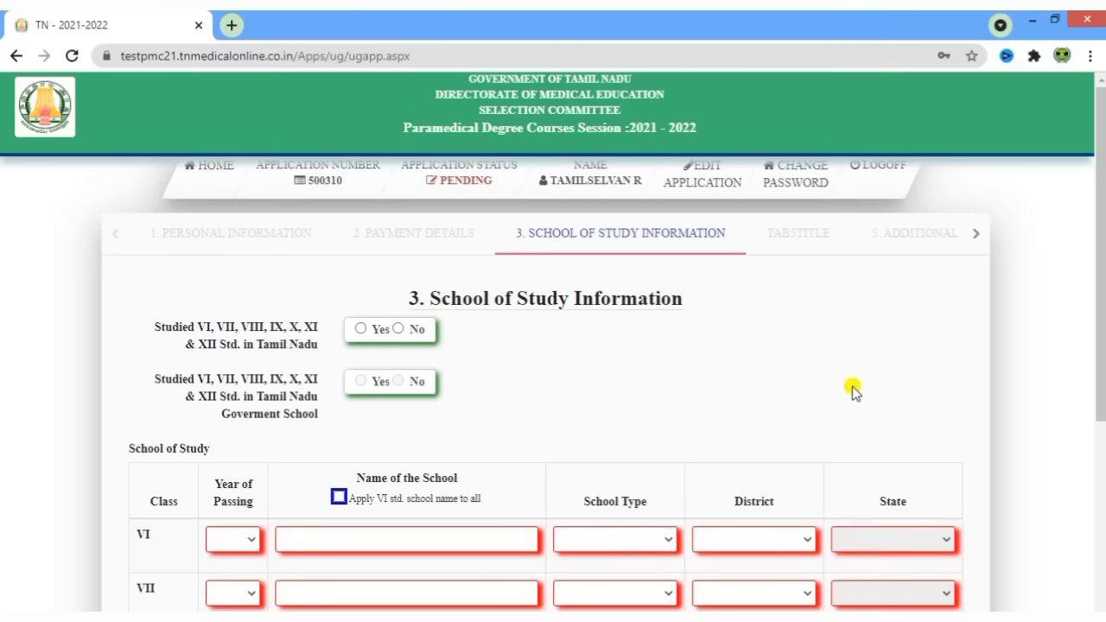
- Answer Yes to having studied VI–XII Std. in Tamil Nadu
drag(437, 300, 724, 316)
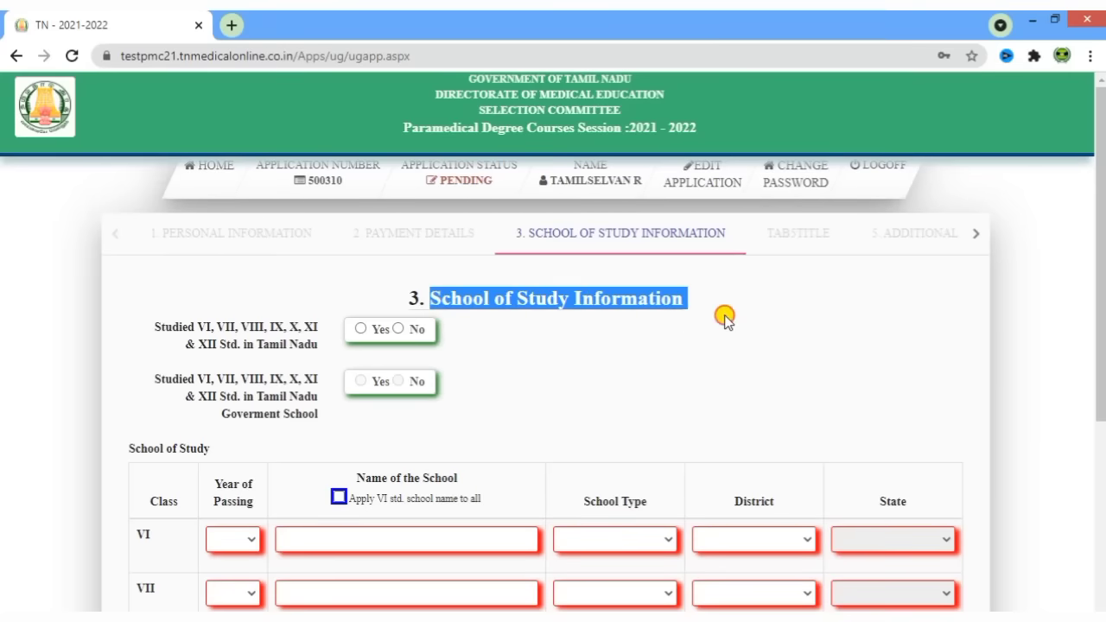
click(712, 339)
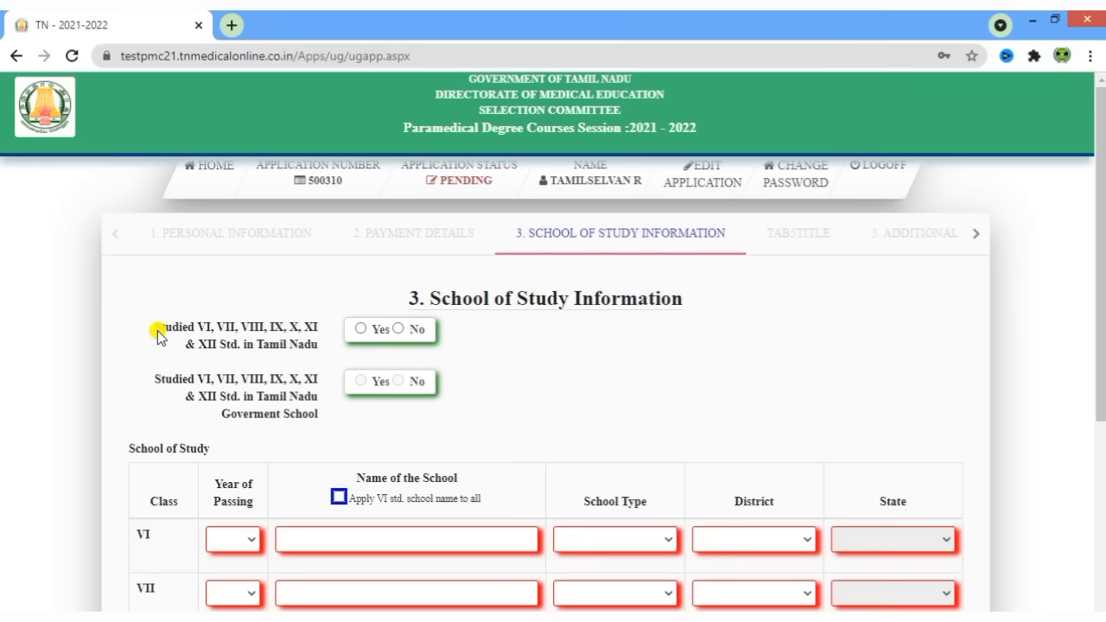
drag(157, 333, 313, 350)
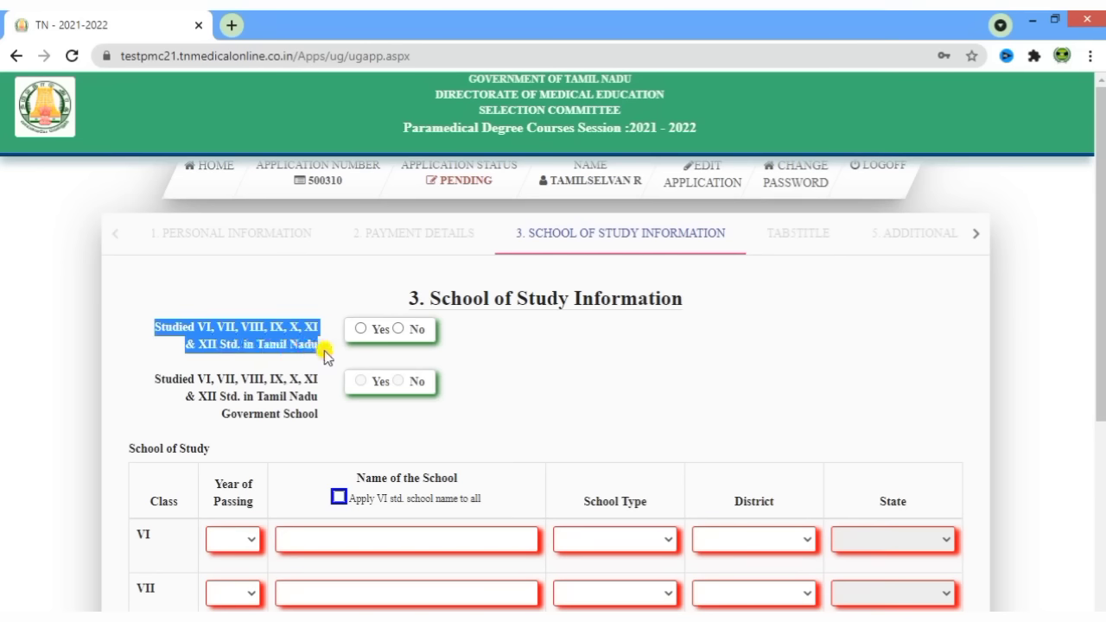
click(326, 355)
click(358, 331)
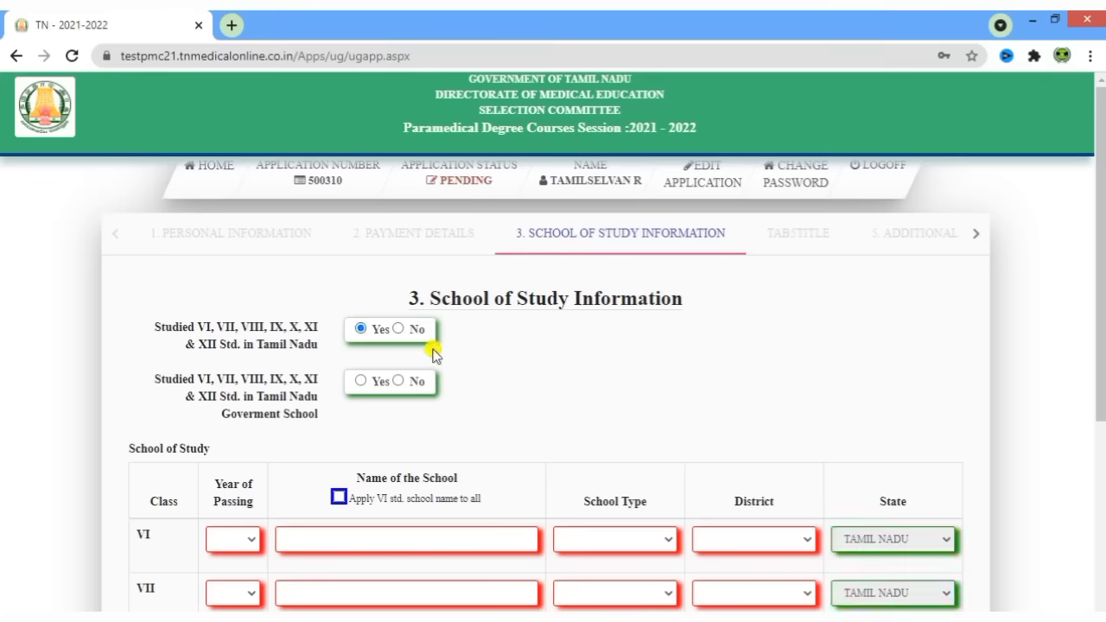
- Answer Yes to the Government school question and look through the School of Study table
scroll(518, 398, down, 1)
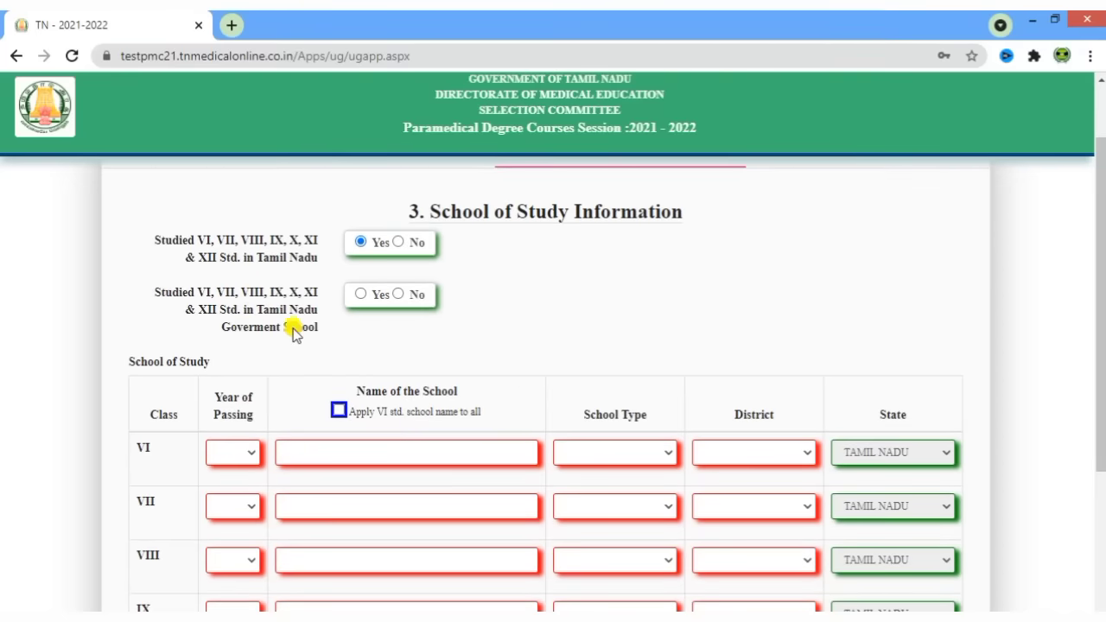
click(361, 294)
click(361, 293)
scroll(576, 345, down, 2)
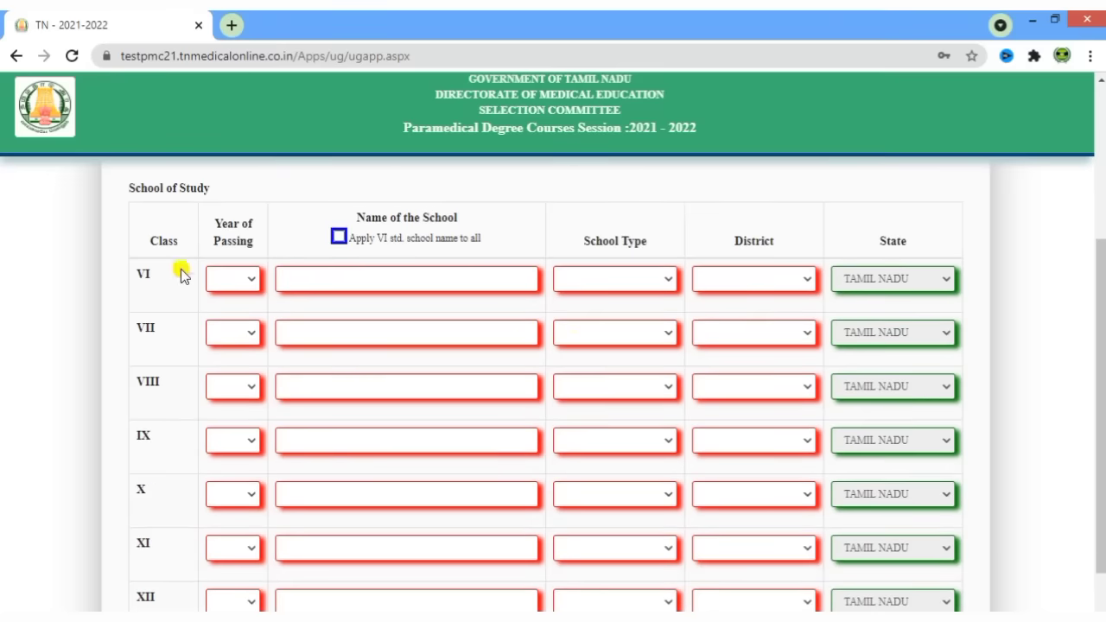
scroll(169, 265, down, 1)
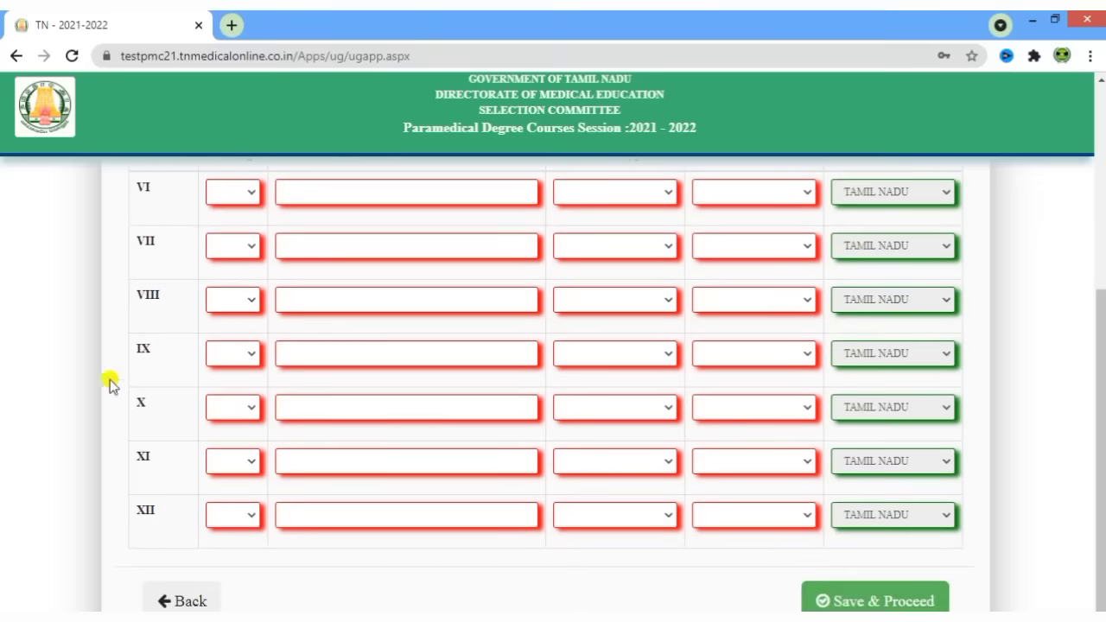
scroll(421, 449, up, 1)
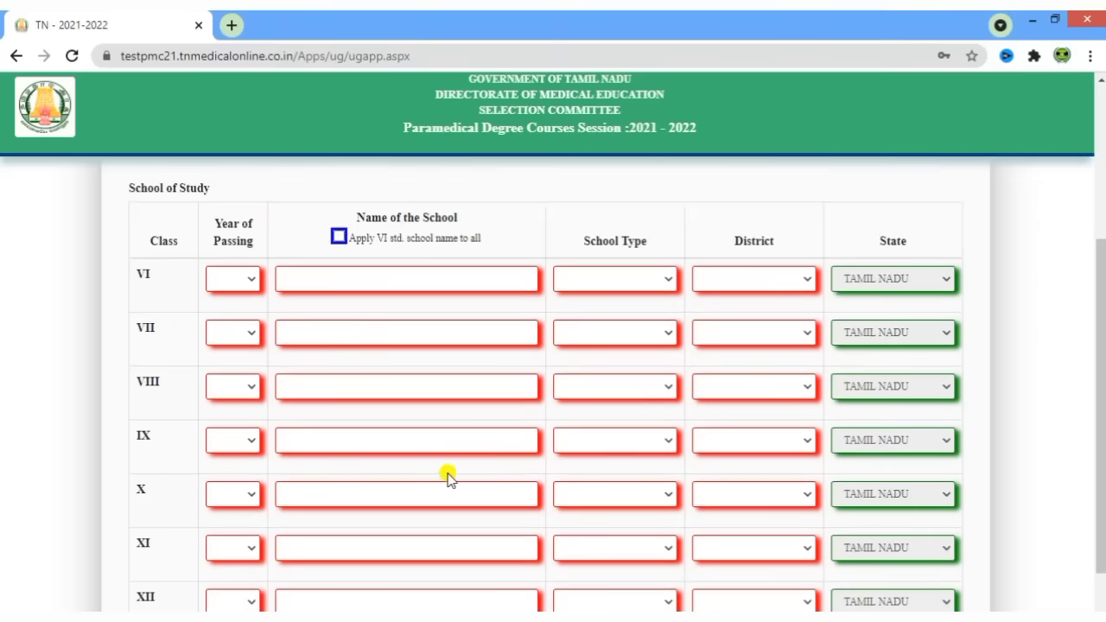
scroll(449, 478, down, 1)
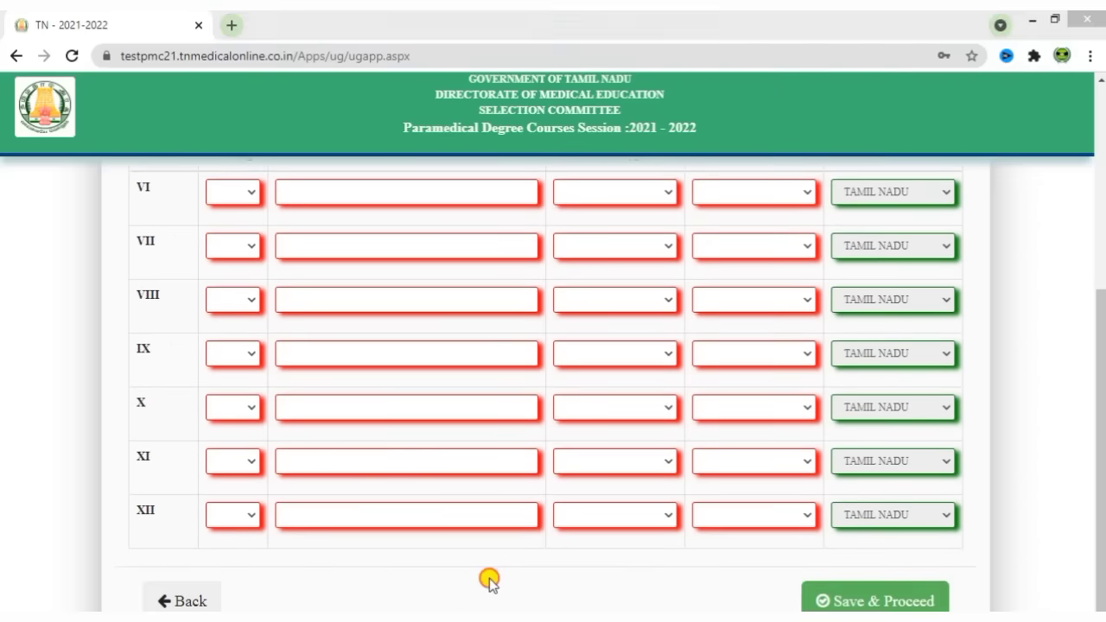
scroll(489, 579, up, 1)
- Set the years of passing for classes VI, VII and VIII to 2015, 2015 and 2017
click(239, 275)
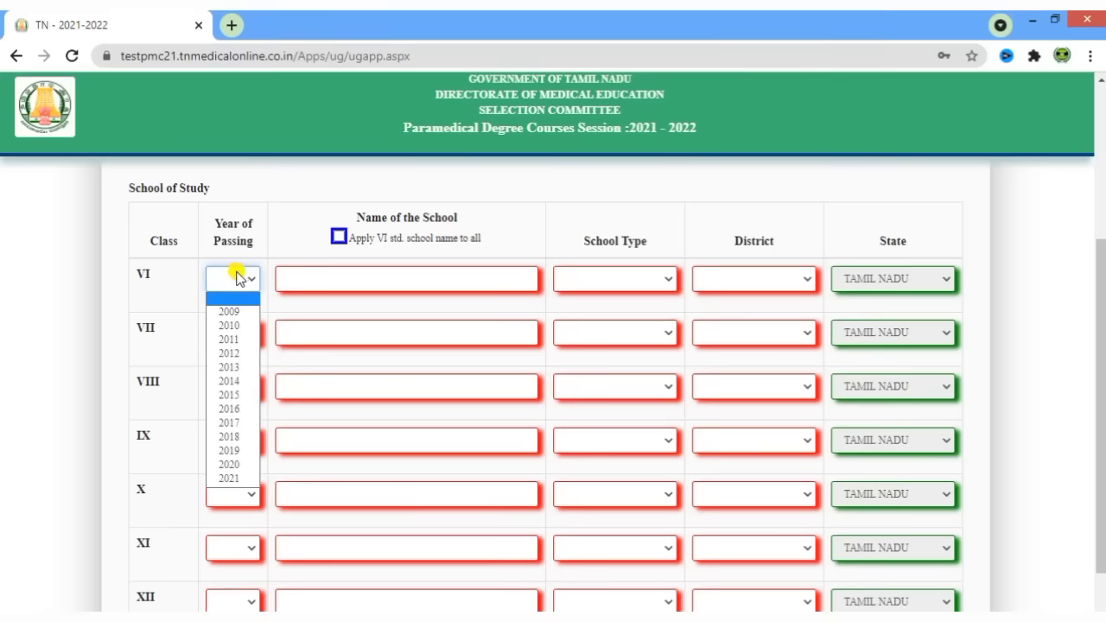
click(246, 396)
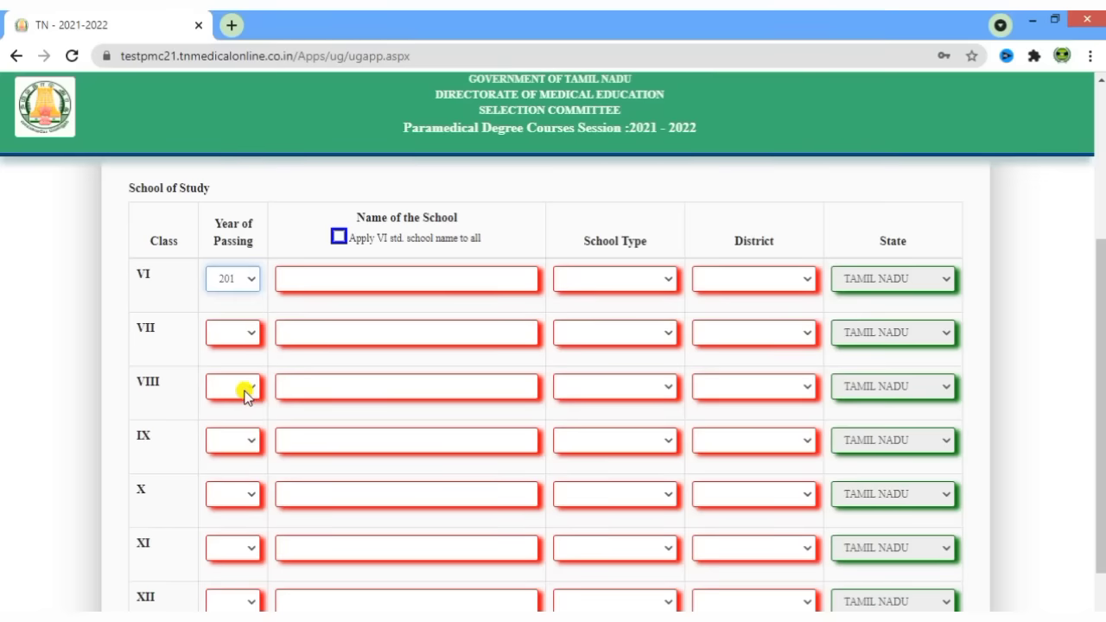
click(229, 333)
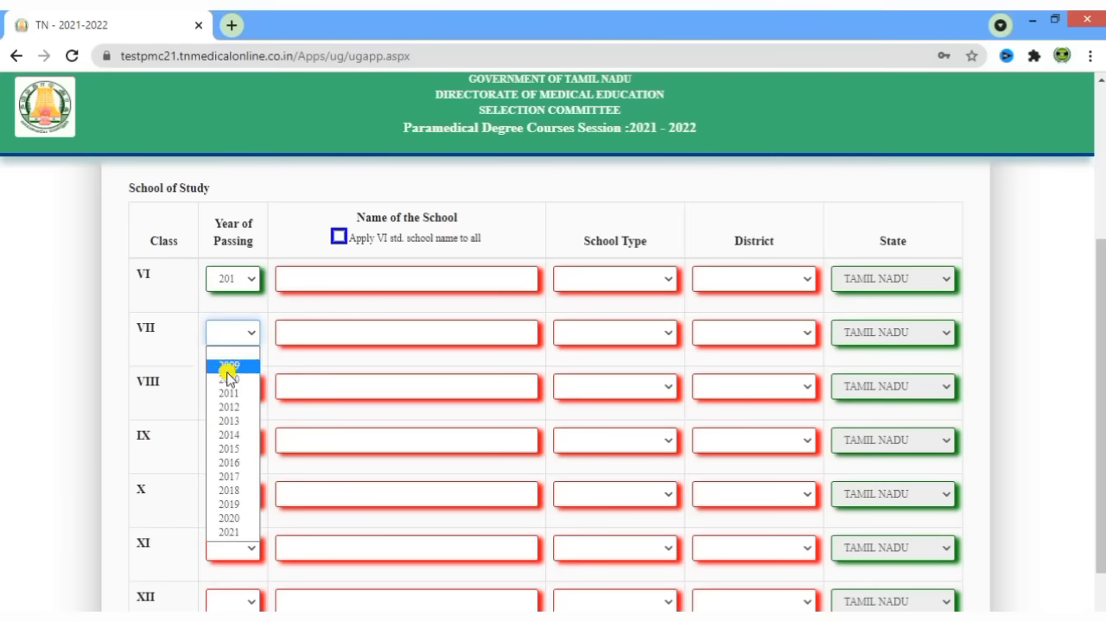
click(226, 451)
click(230, 387)
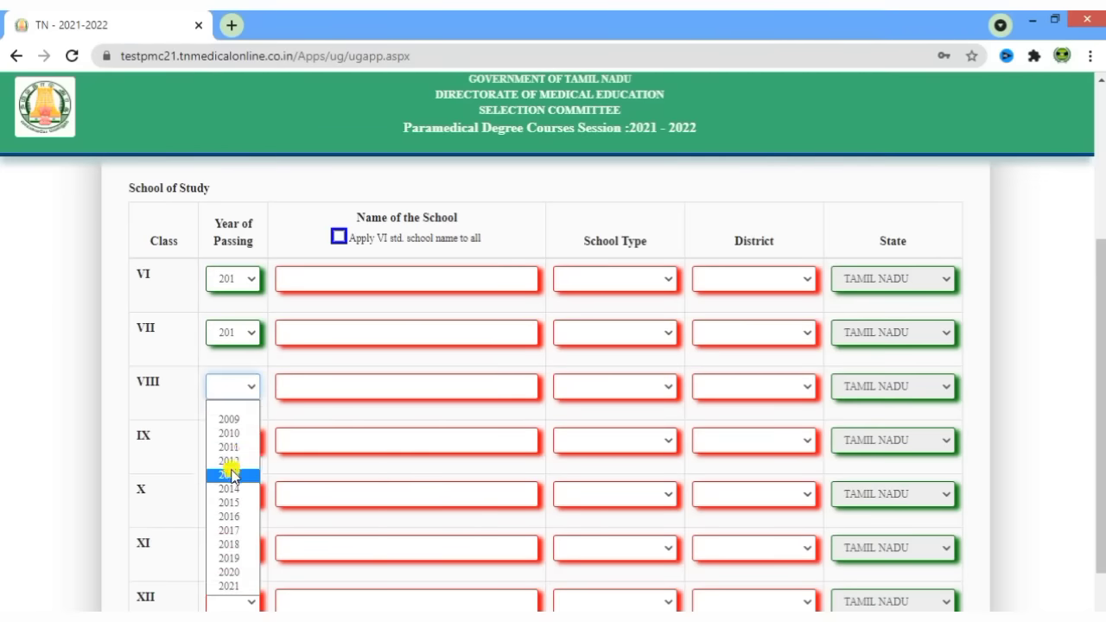
click(238, 531)
- Set the years of passing for classes IX–XII, with IX 2018 and XII 2021
scroll(334, 482, down, 1)
click(235, 353)
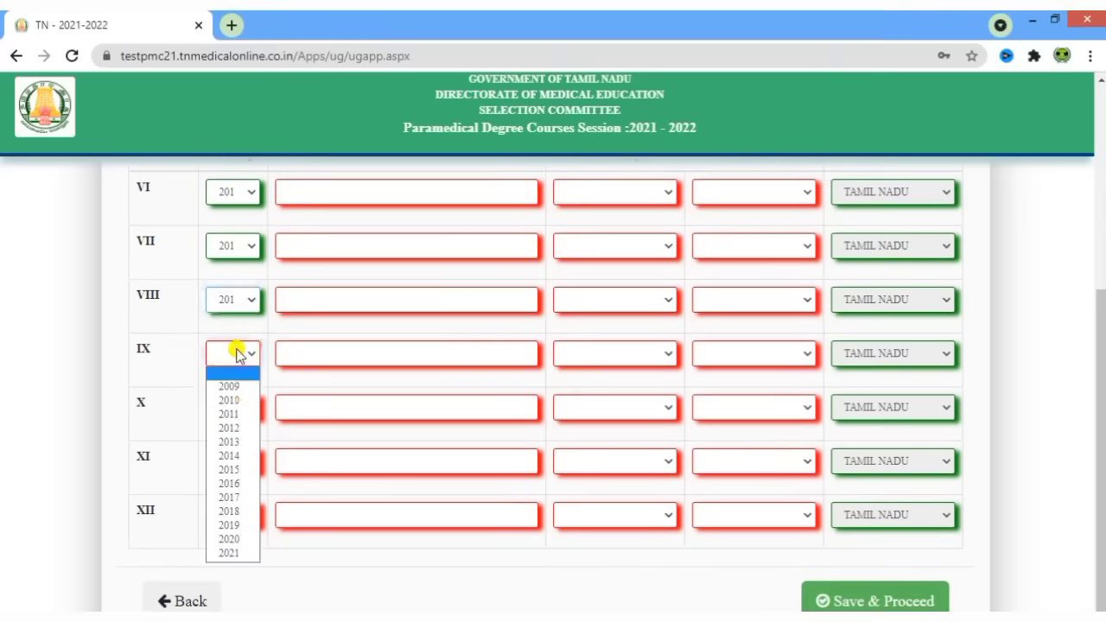
click(241, 516)
click(245, 407)
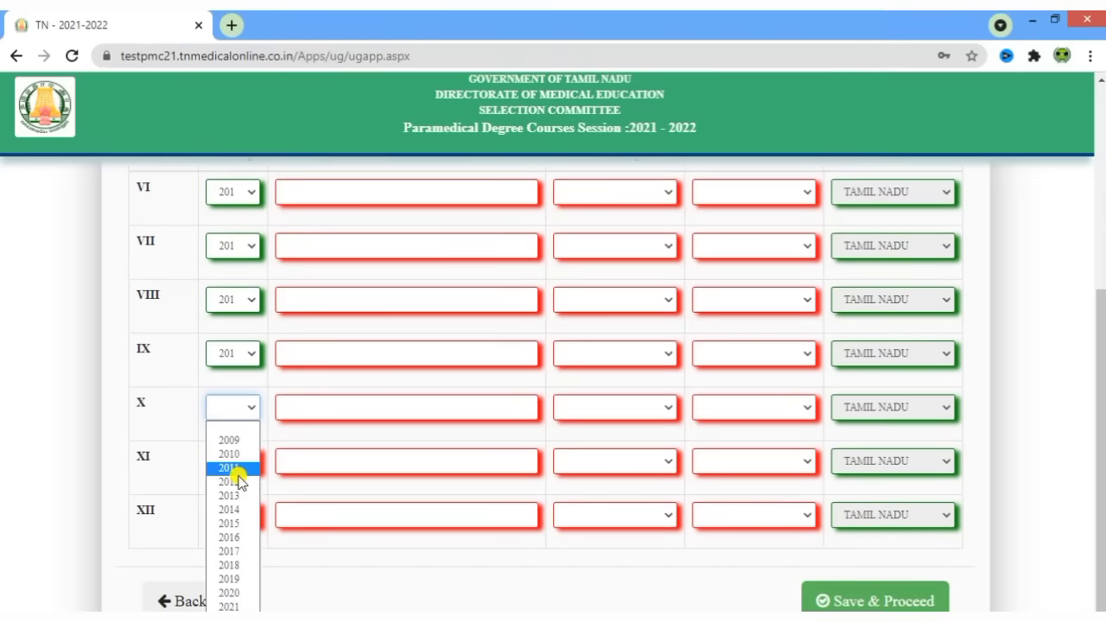
click(240, 566)
click(235, 461)
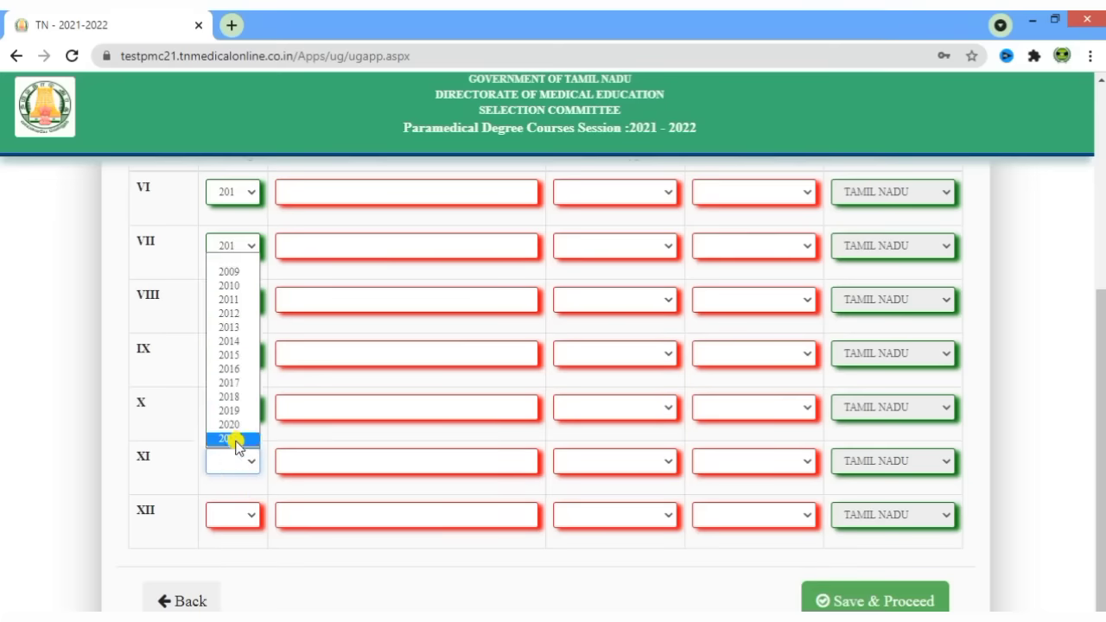
click(239, 427)
click(236, 529)
click(230, 492)
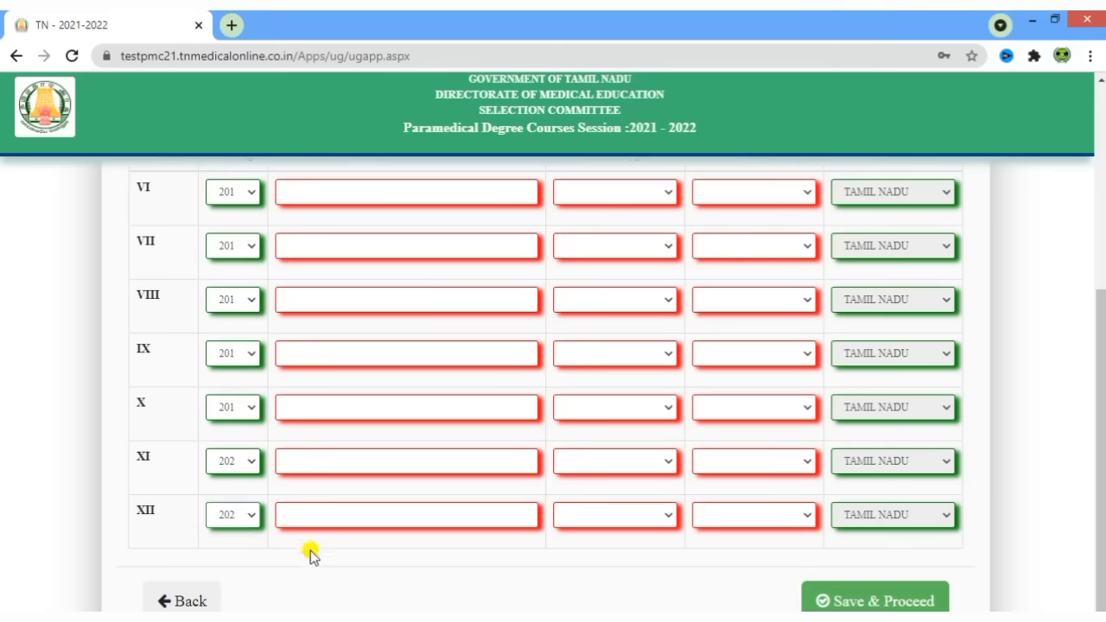
scroll(371, 566, up, 1)
click(322, 272)
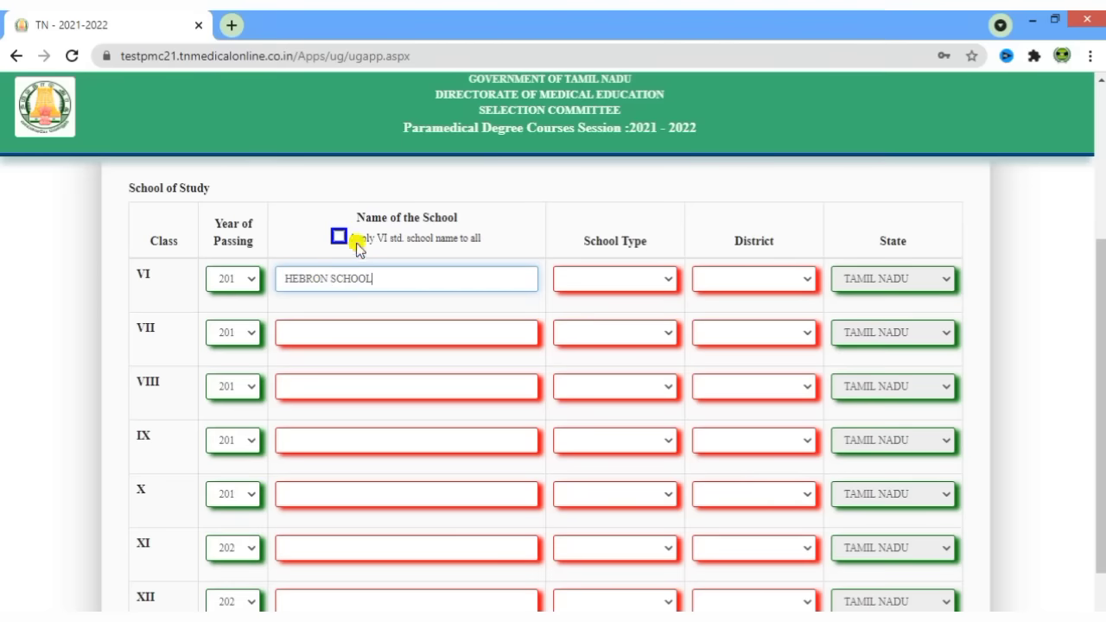
- Copy HEBRON SCHOOL to all classes, then change the class XII school name to GOVT HR SEC SCHOOL
click(342, 237)
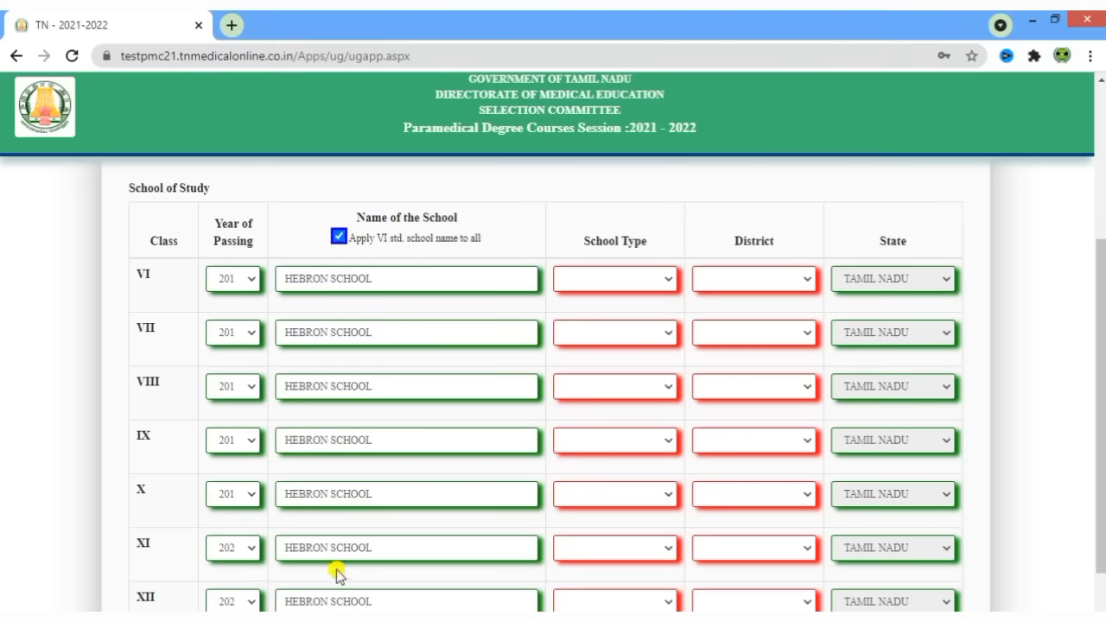
scroll(427, 434, down, 1)
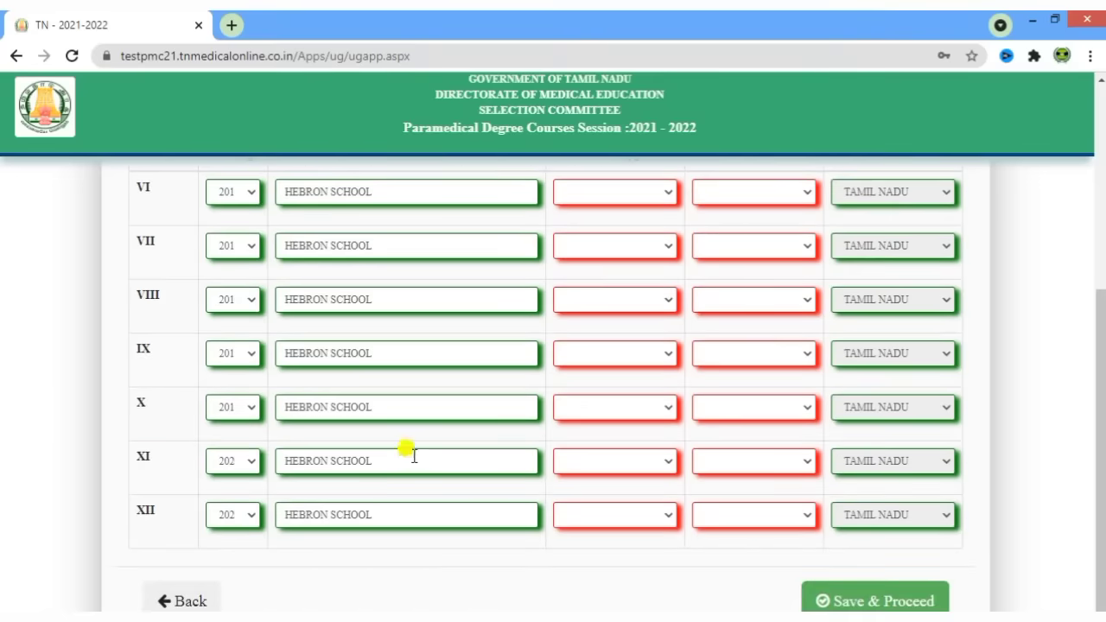
click(414, 455)
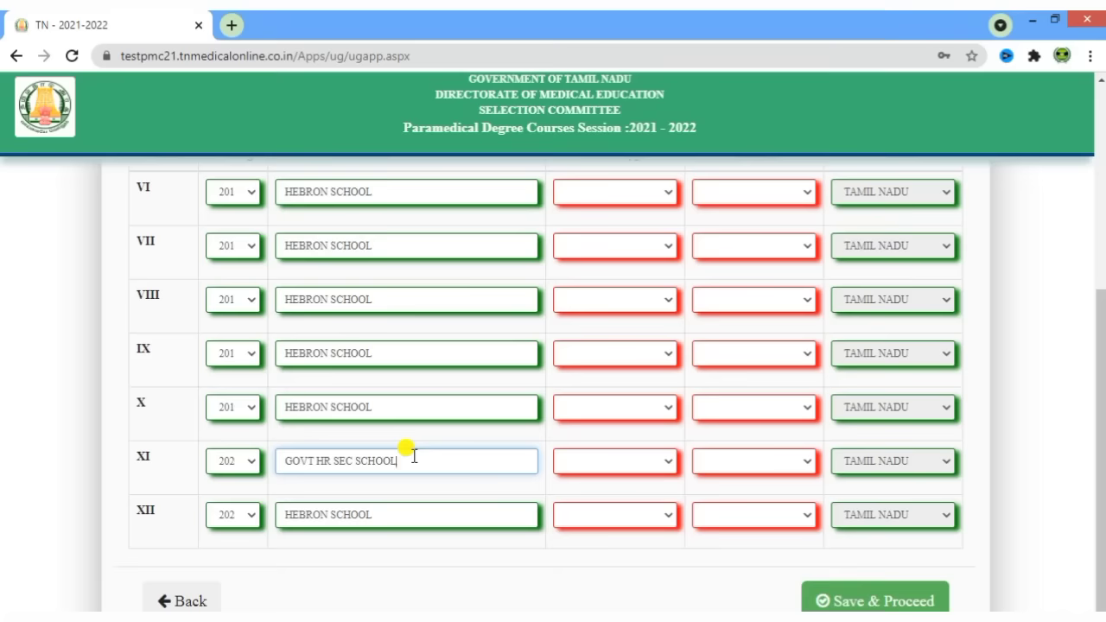
triple_click(414, 456)
key(ctrl+c)
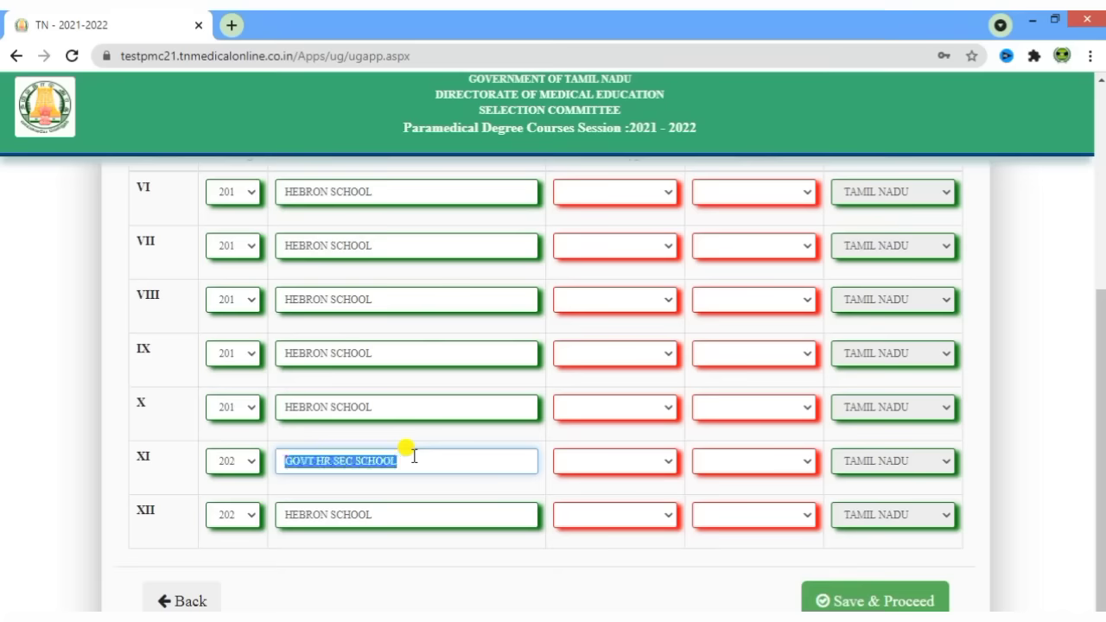
double_click(378, 515)
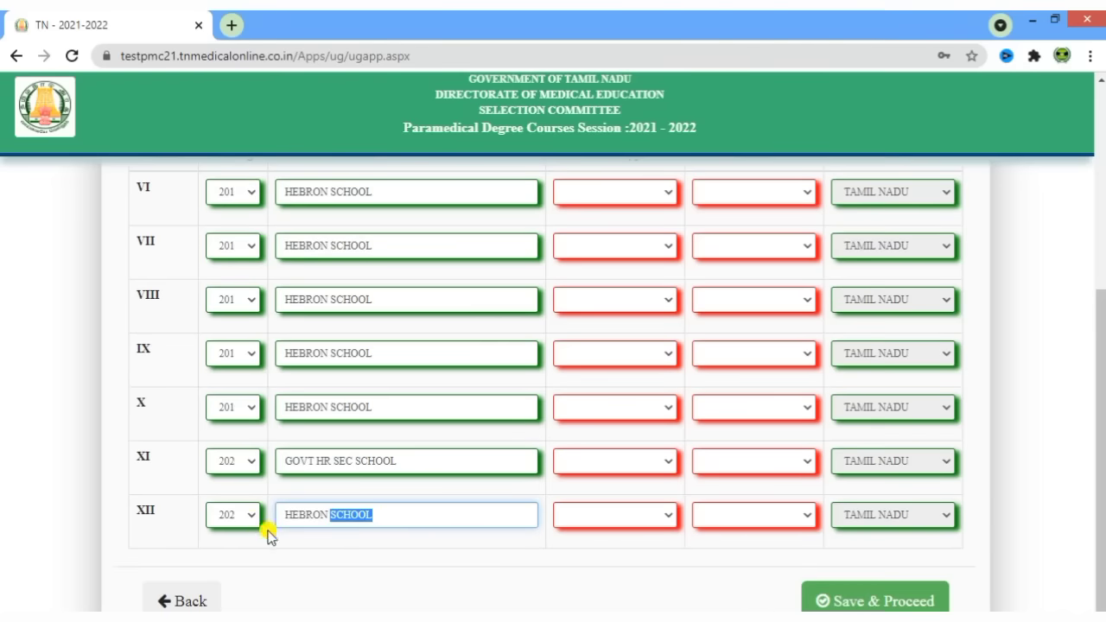
key(BackSpace)
key(BackSpace)
key(BackSpace)
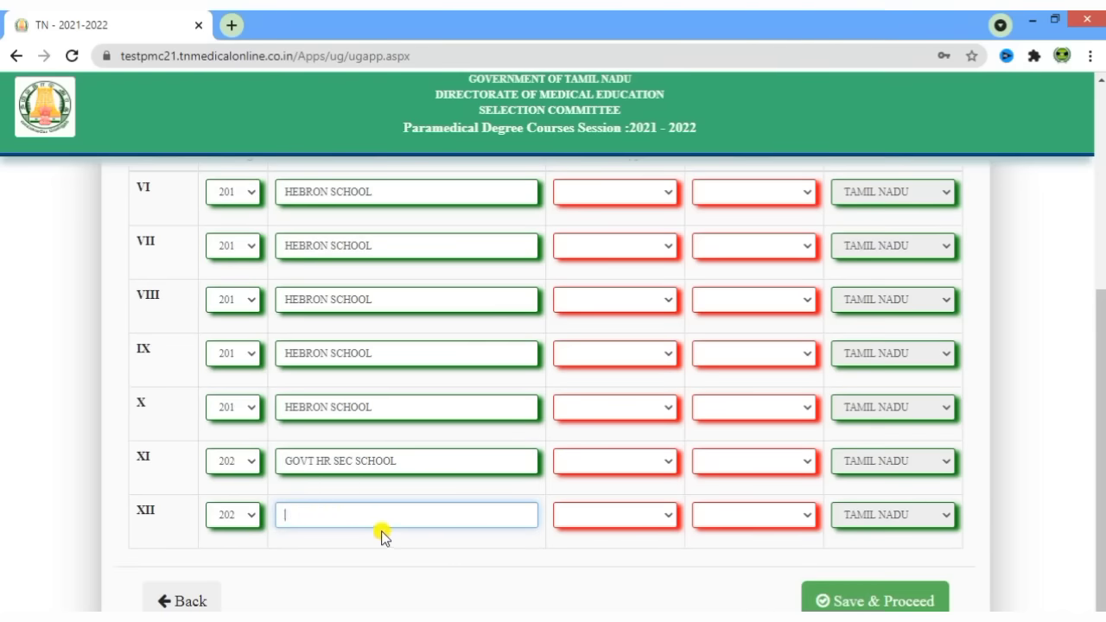
key(ctrl+v)
scroll(497, 551, up, 1)
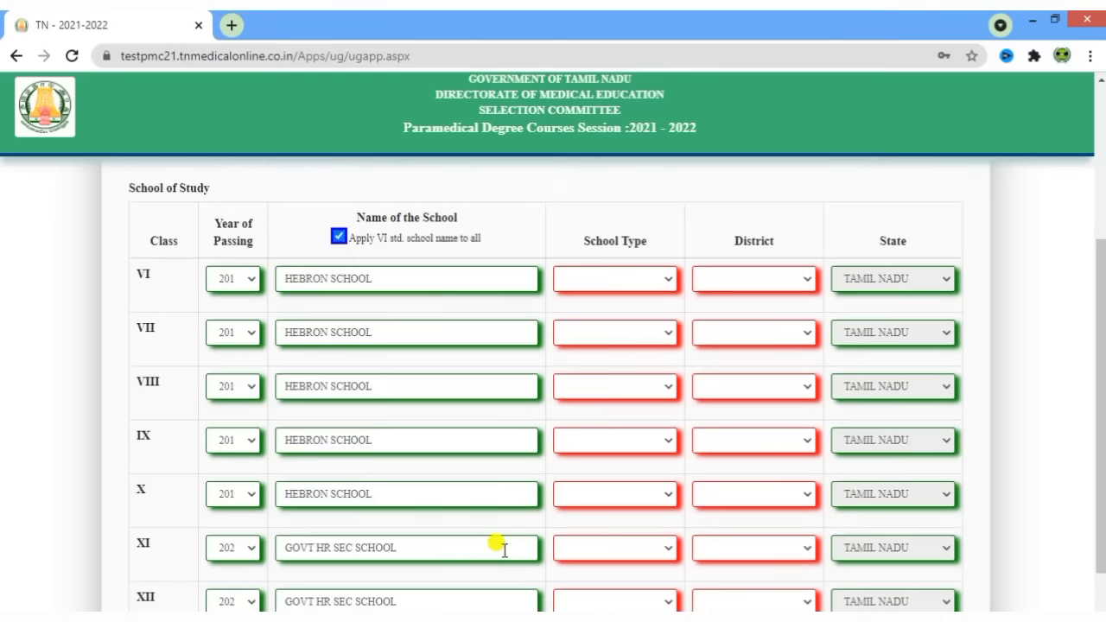
- Set School Type to GOVERNMENT for classes VI, VII and VIII
click(642, 278)
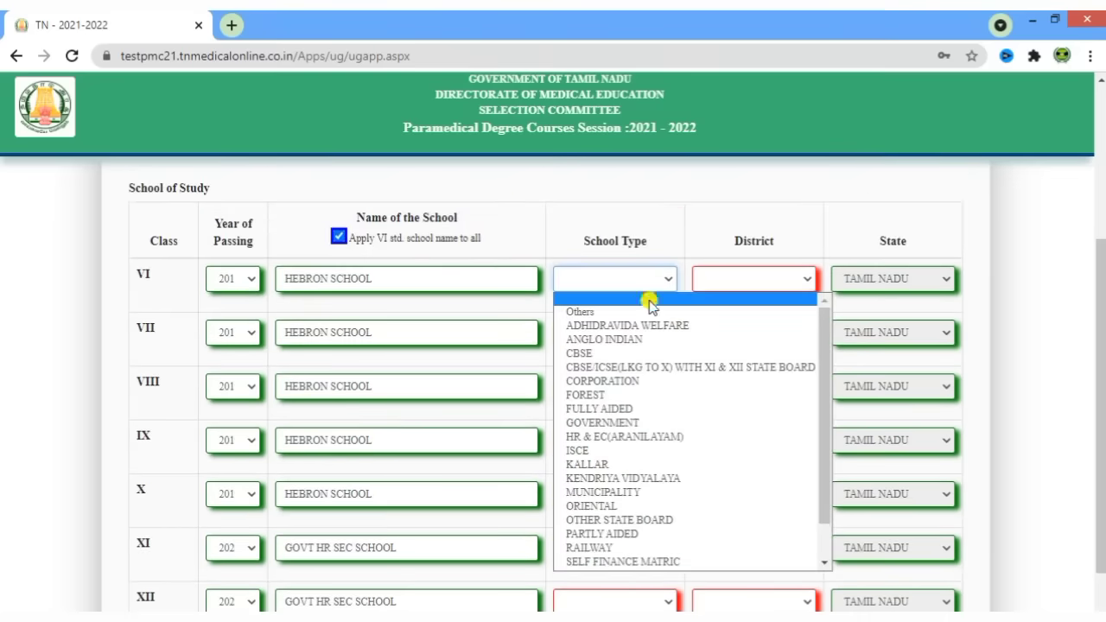
scroll(647, 389, down, 1)
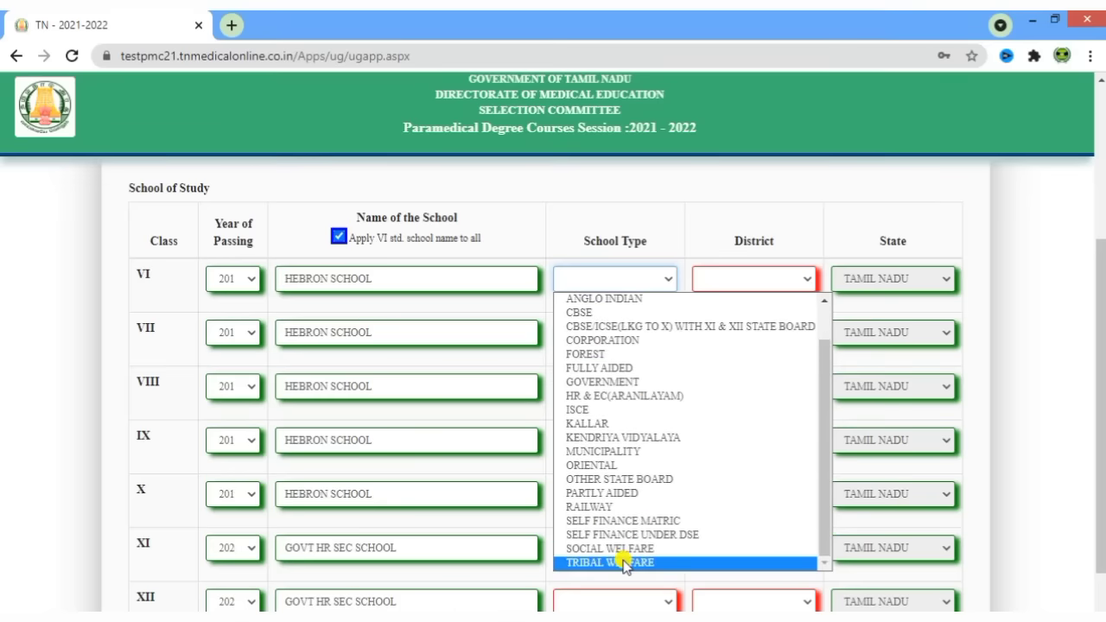
click(644, 382)
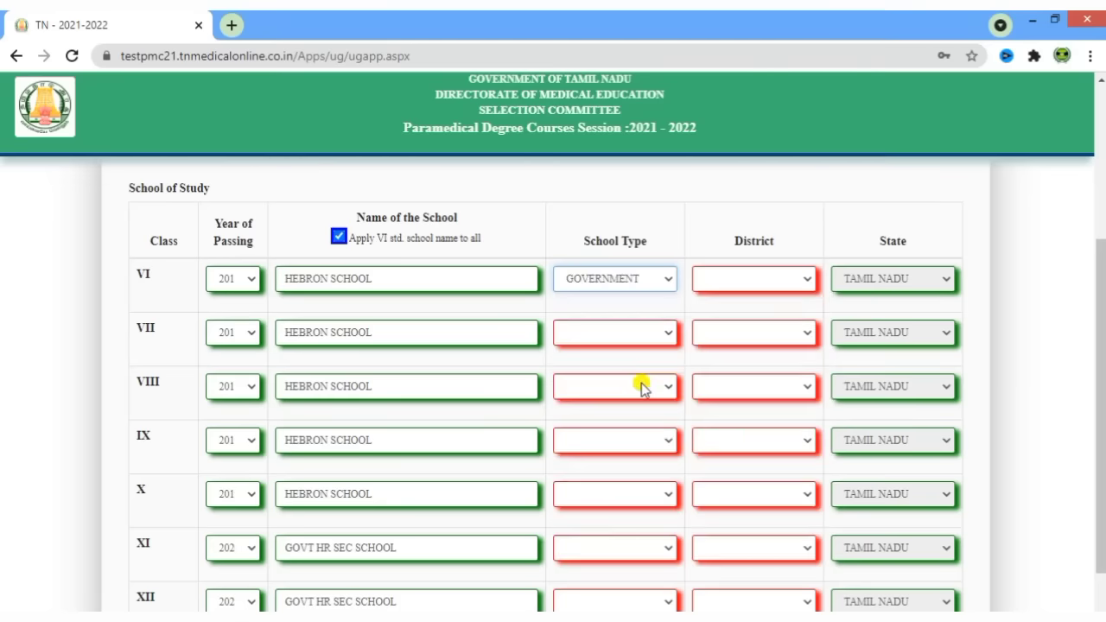
click(623, 332)
scroll(687, 467, down, 1)
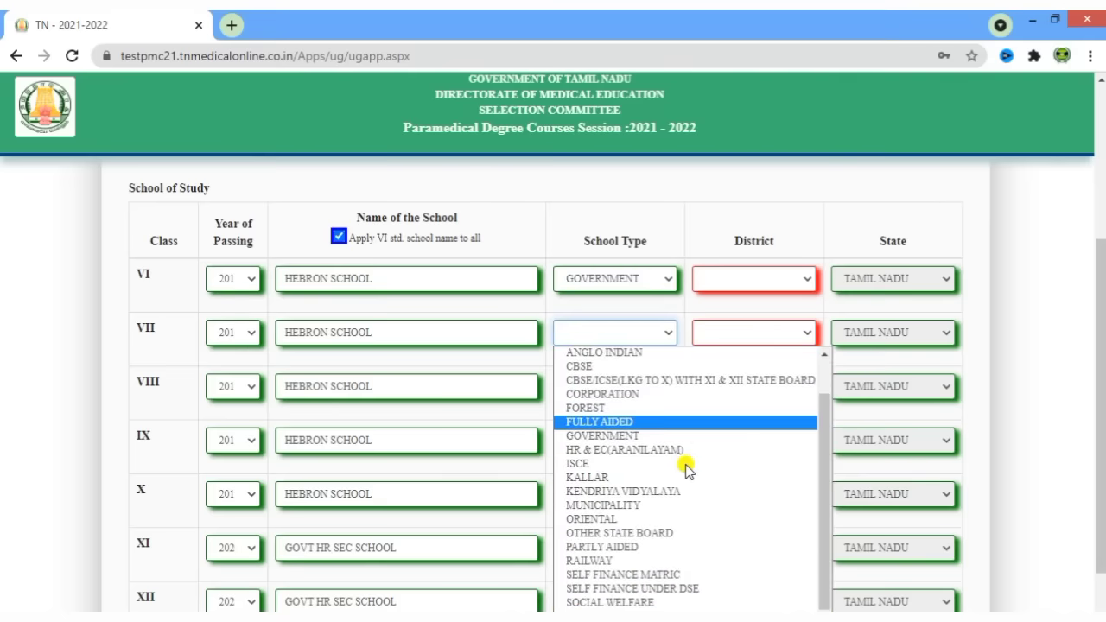
key(Down)
key(Return)
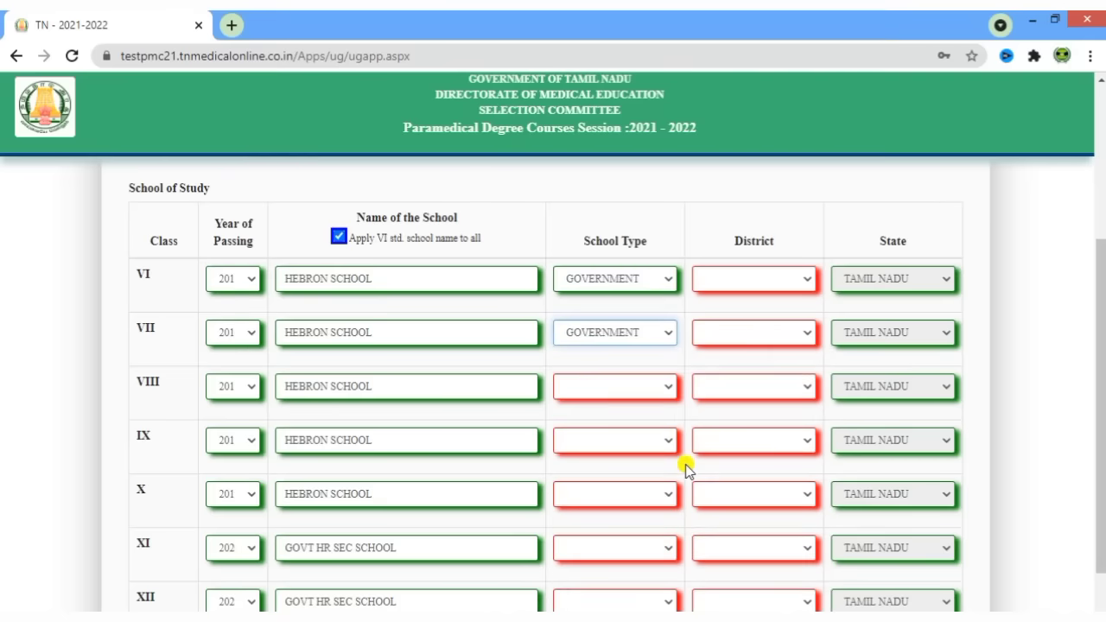
click(593, 386)
key(g)
key(Return)
- Set School Type to GOVERNMENT for classes IX, X, XI and XII
click(595, 437)
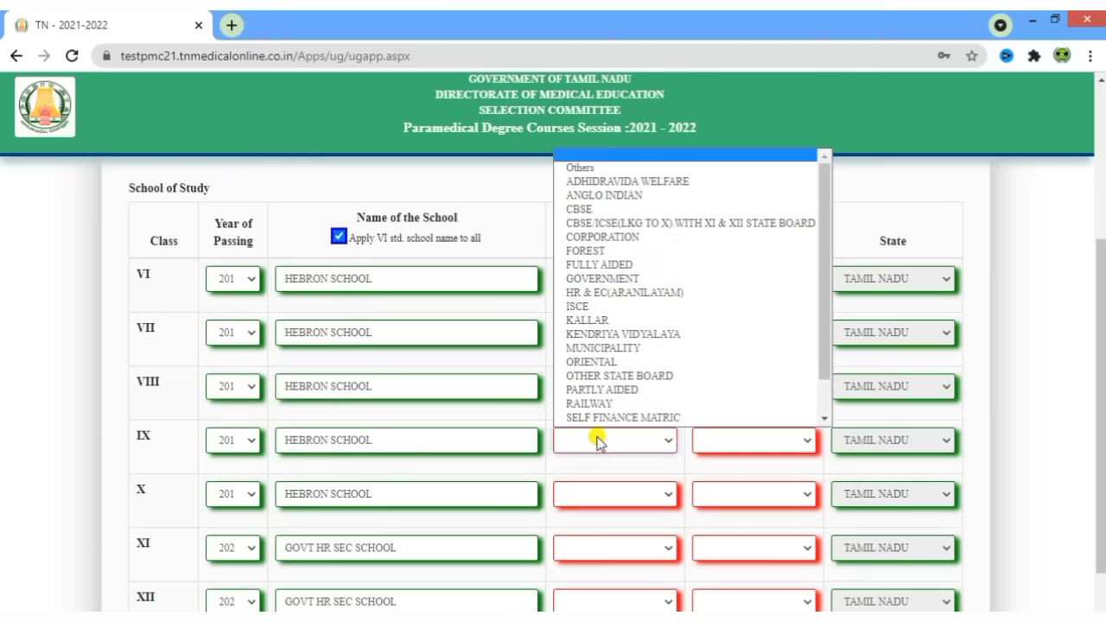
key(g)
key(Return)
scroll(653, 438, down, 1)
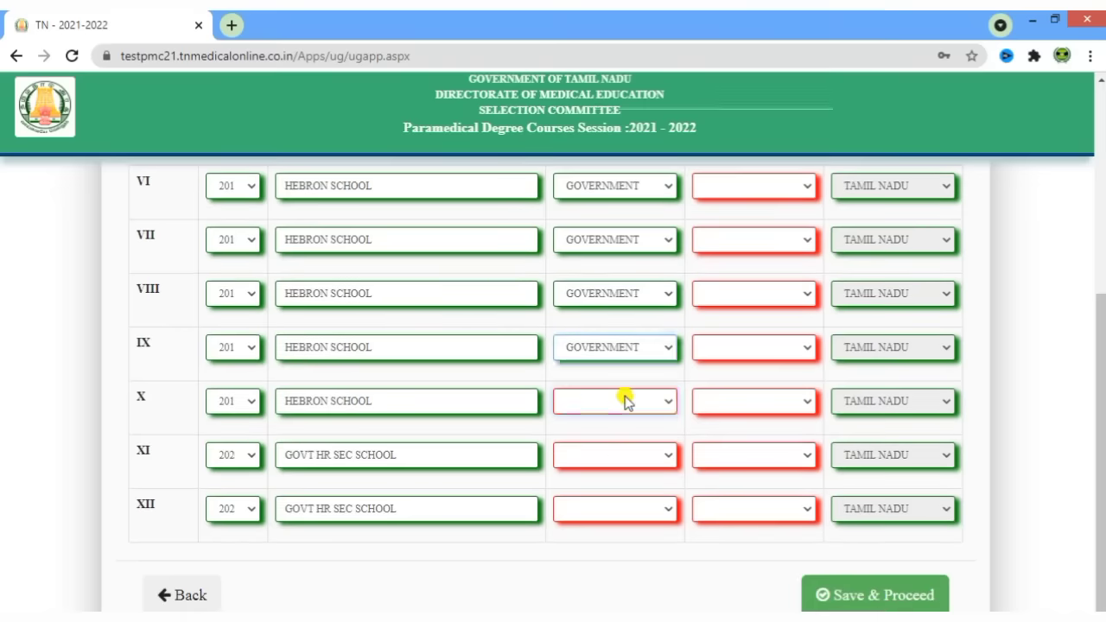
click(625, 398)
key(g)
key(Return)
click(624, 456)
key(g)
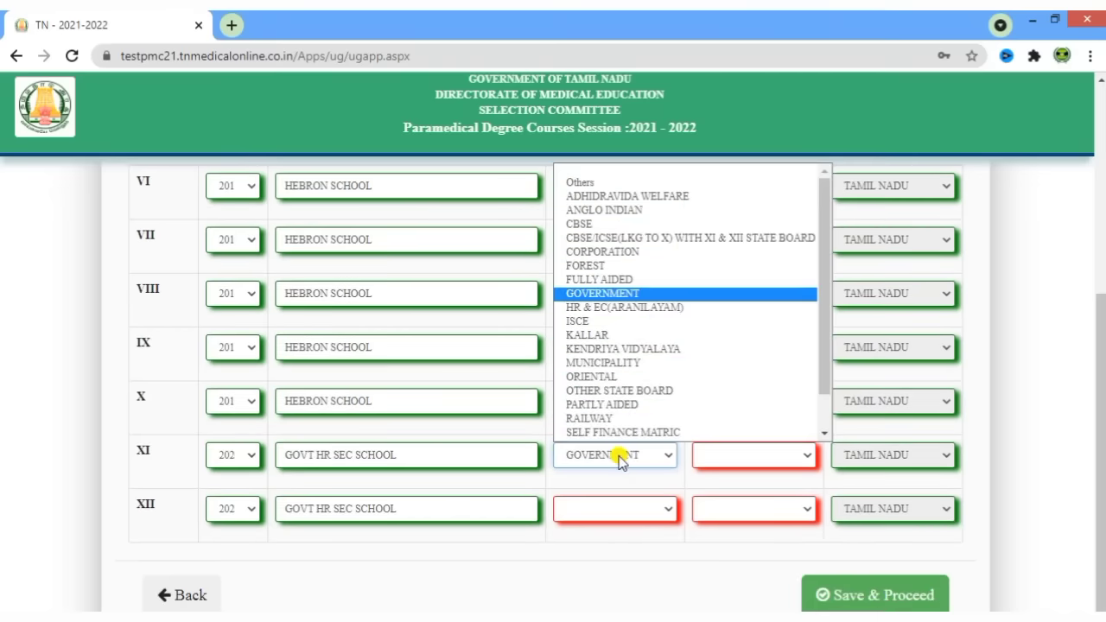
key(Return)
click(617, 508)
key(g)
key(Return)
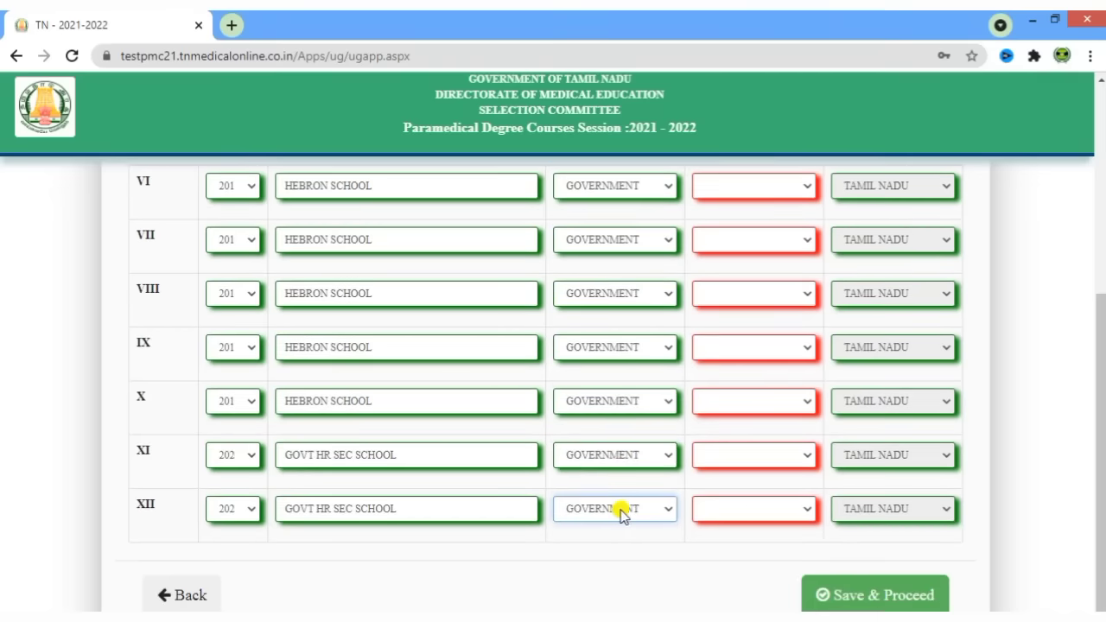
scroll(812, 445, up, 2)
- Set the district to THIRUVANNAMALAI for classes VI, VII and VIII
scroll(813, 328, down, 1)
click(781, 275)
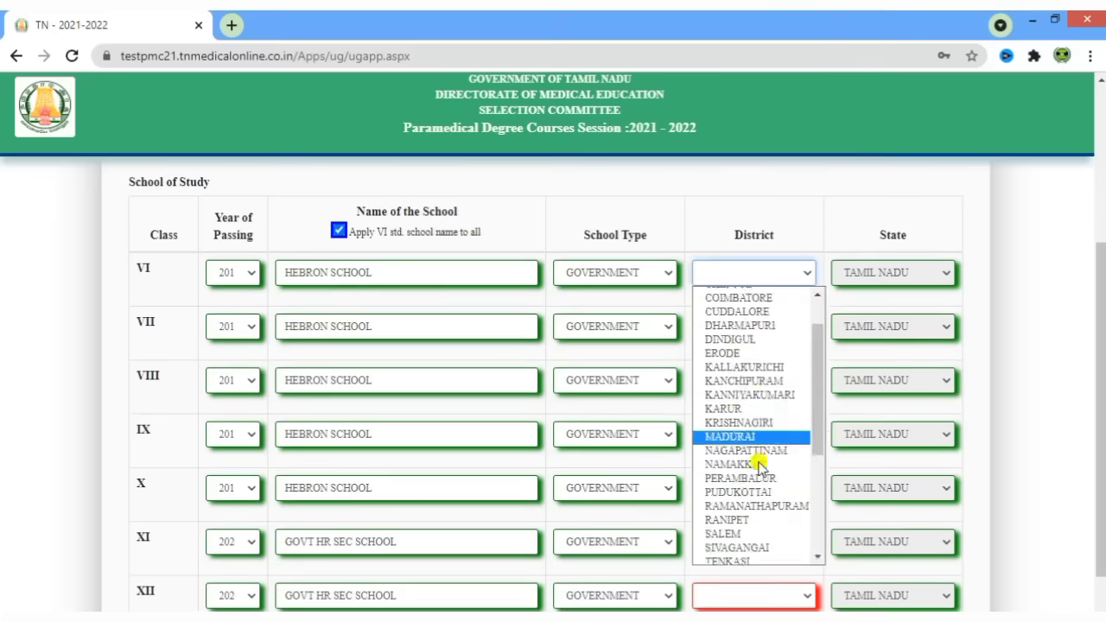
scroll(765, 439, down, 5)
click(765, 446)
click(761, 337)
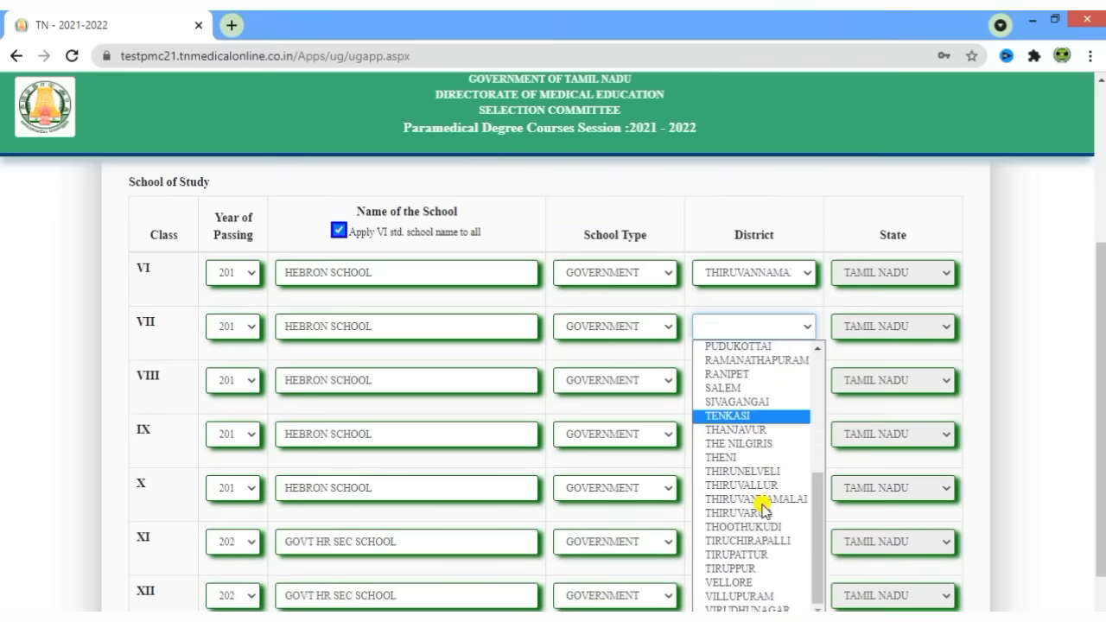
click(769, 444)
scroll(778, 406, down, 1)
click(770, 294)
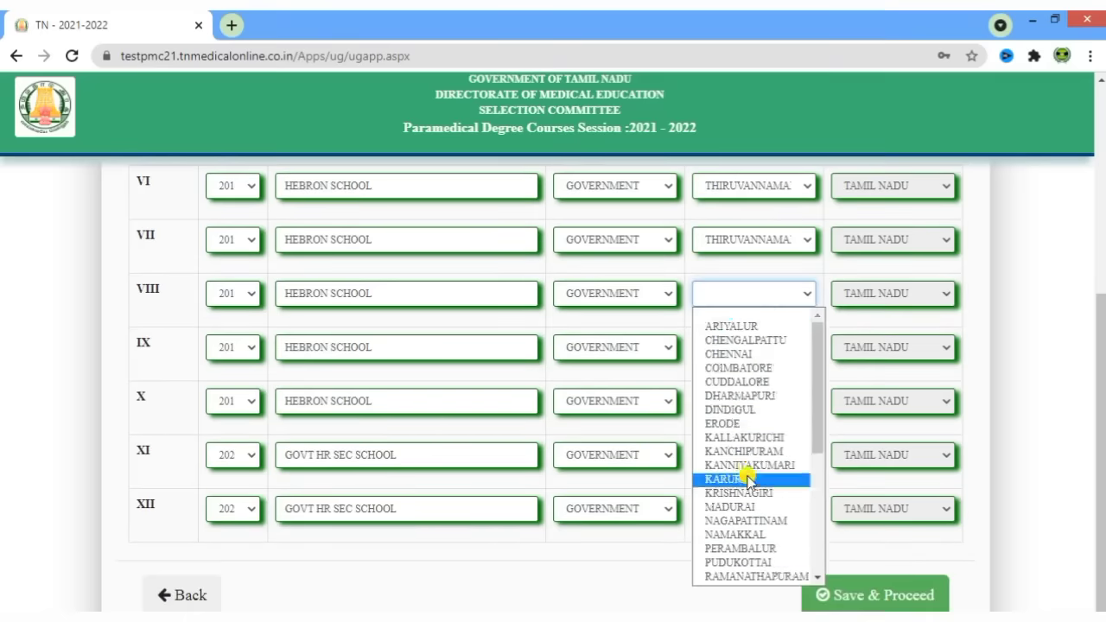
scroll(767, 471, down, 5)
click(760, 459)
- Set the district to THIRUVANNAMALAI for classes IX, X, XI and XII
click(757, 353)
scroll(757, 460, down, 5)
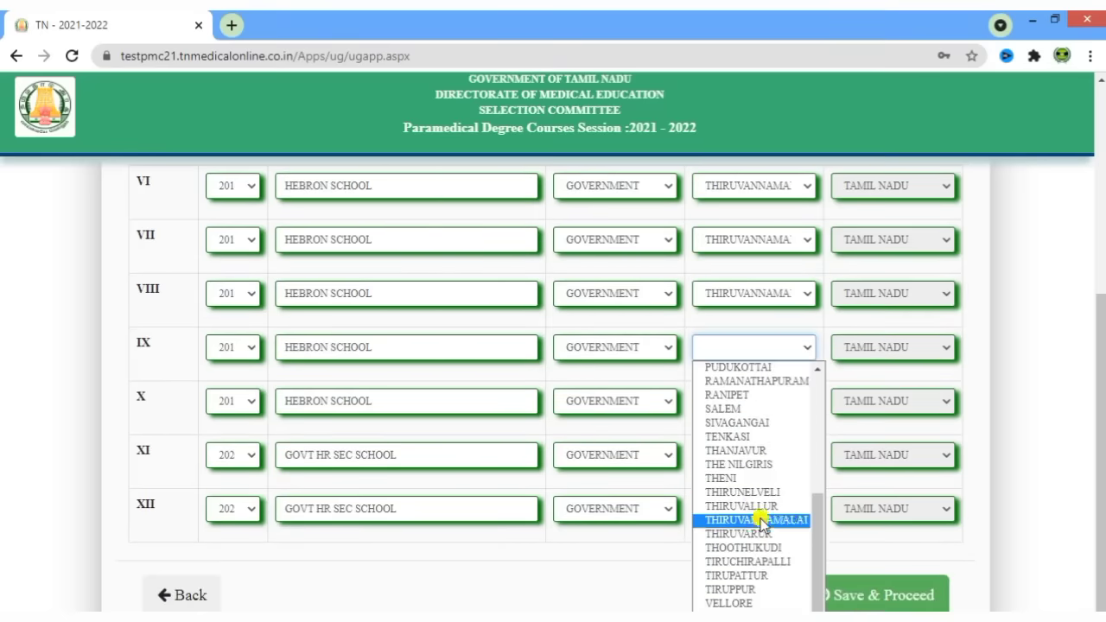
click(766, 521)
click(744, 402)
scroll(752, 311, down, 5)
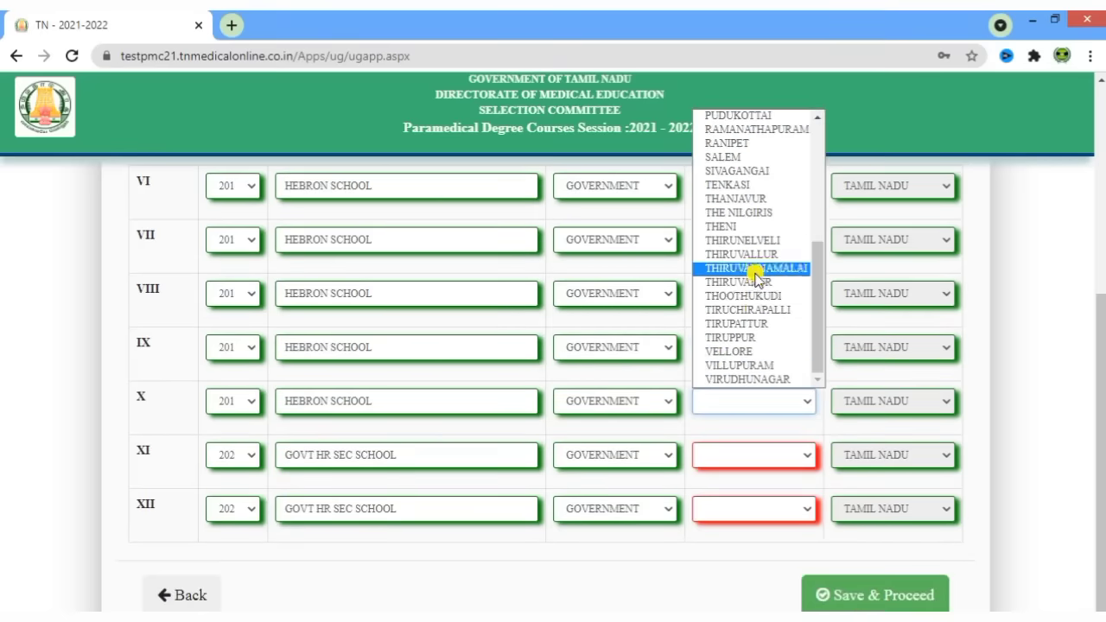
click(752, 268)
click(749, 455)
scroll(754, 346, down, 5)
click(754, 323)
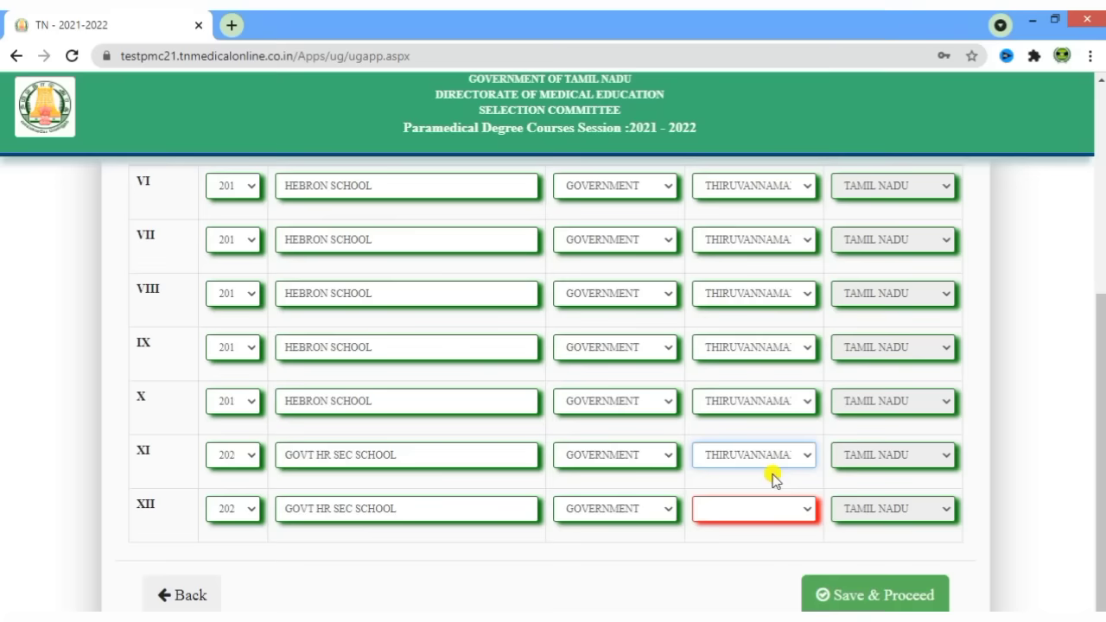
click(757, 510)
scroll(761, 407, down, 5)
click(753, 377)
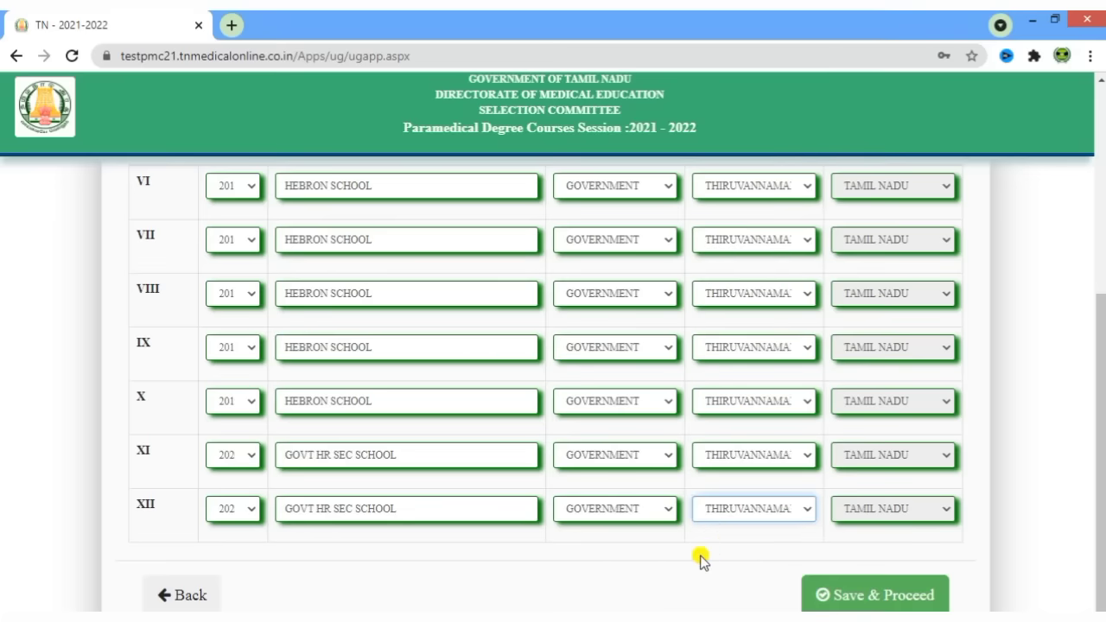
scroll(701, 558, up, 3)
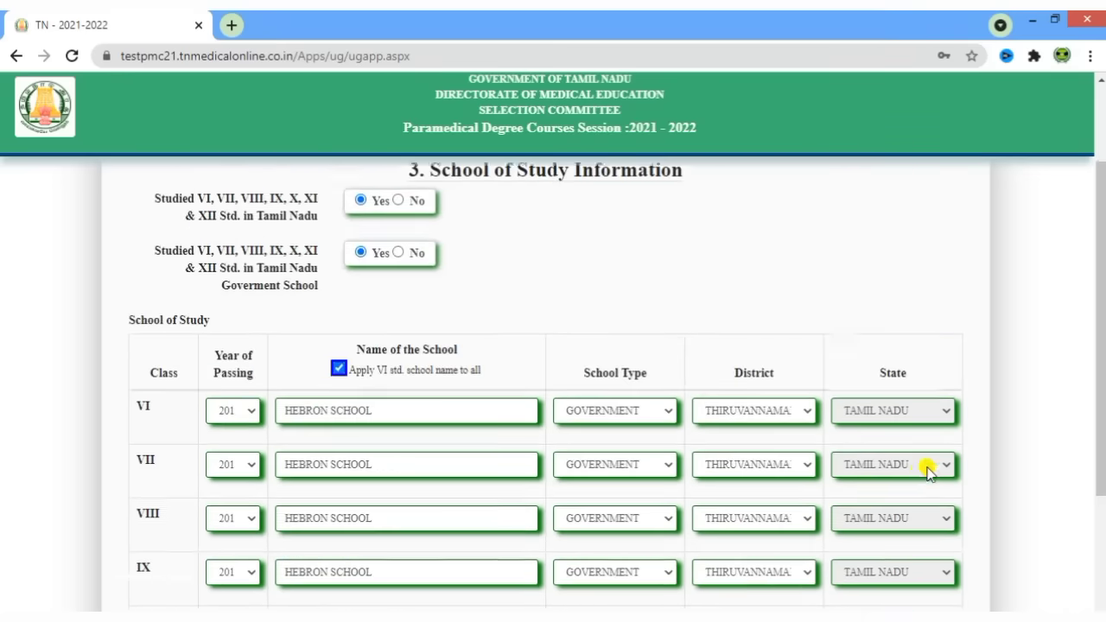
scroll(923, 467, down, 3)
- Save the school details and answer No to the professional courses question
click(877, 597)
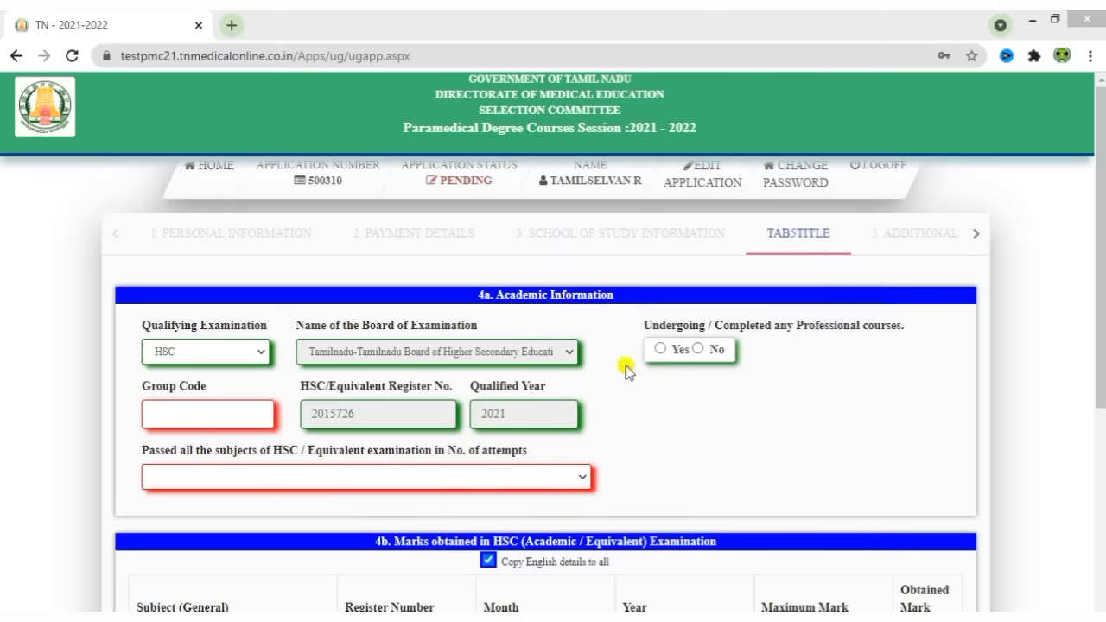
drag(641, 325, 884, 354)
click(882, 356)
click(662, 349)
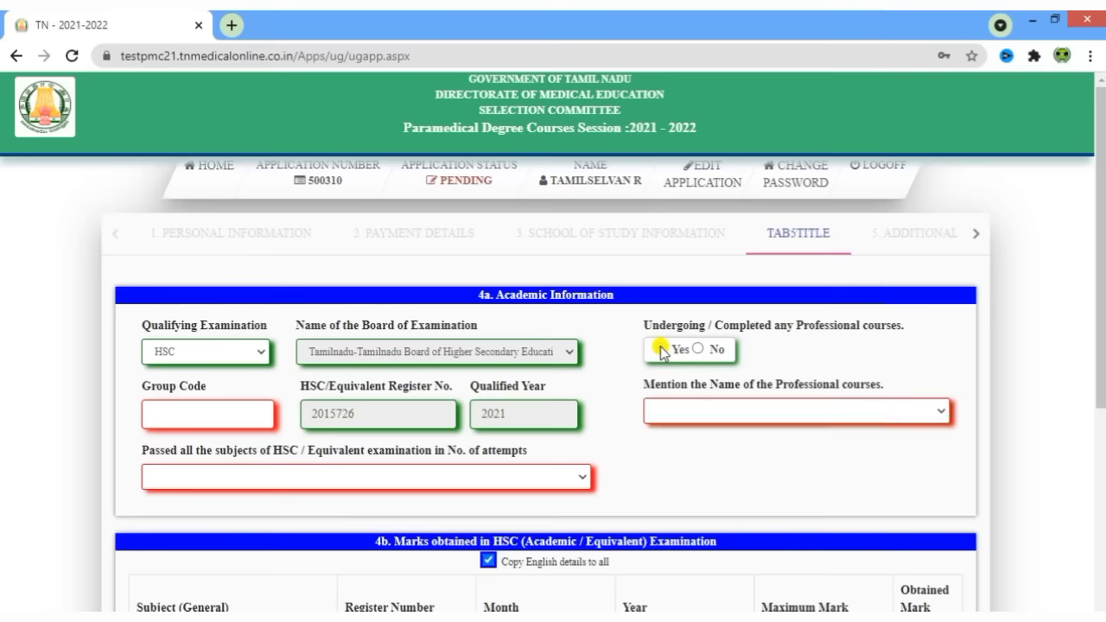
click(700, 411)
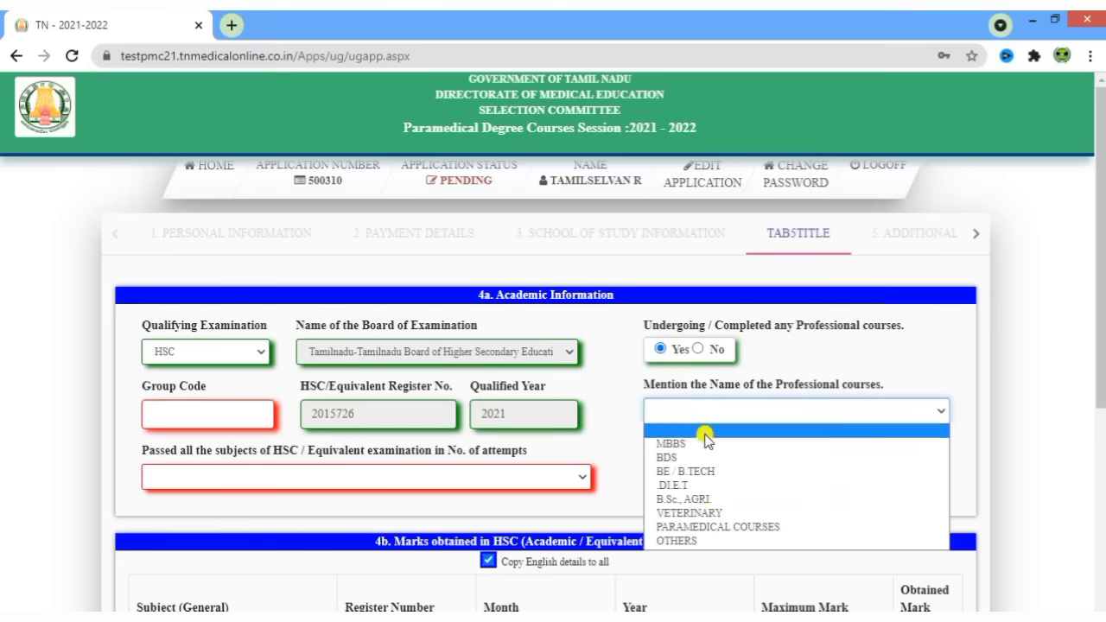
click(702, 350)
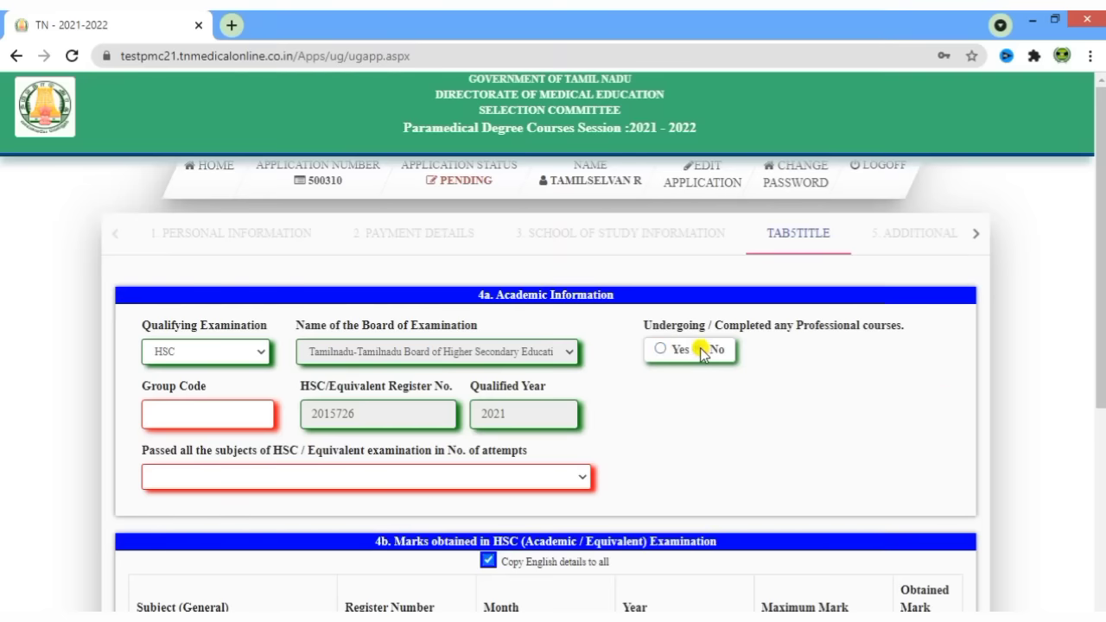
- Enter Group Code 2503
click(183, 413)
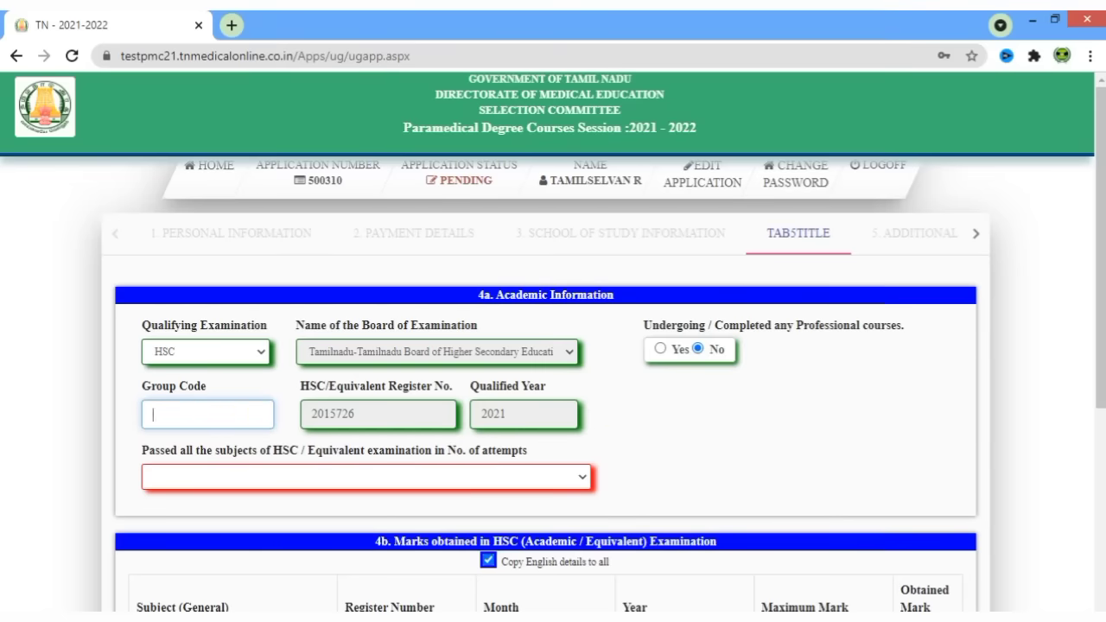
click(178, 415)
click(697, 452)
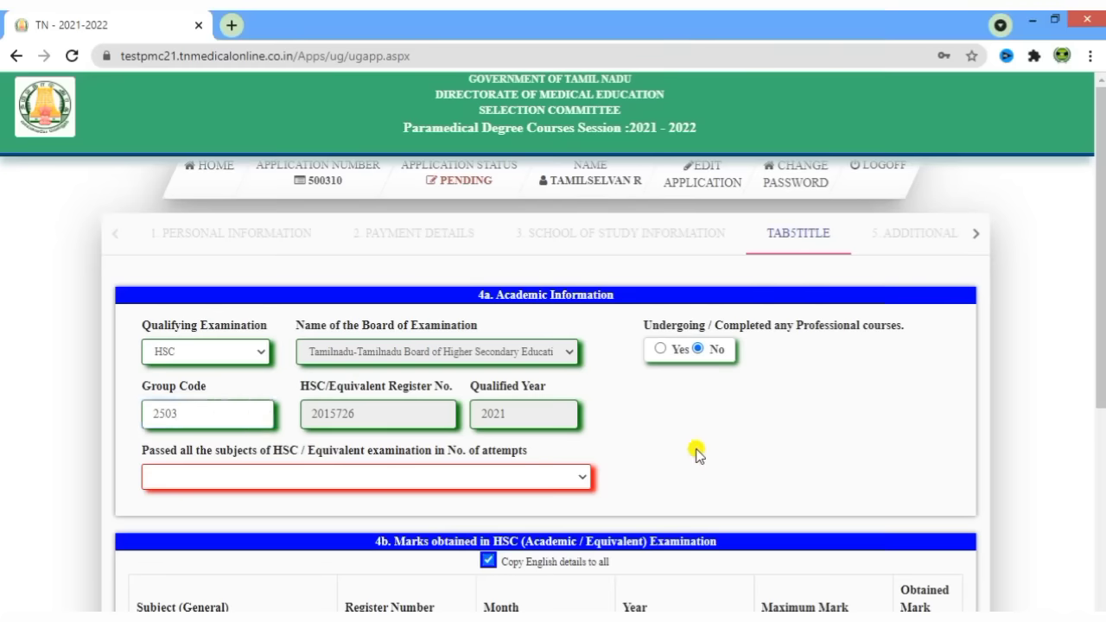
scroll(697, 452, down, 1)
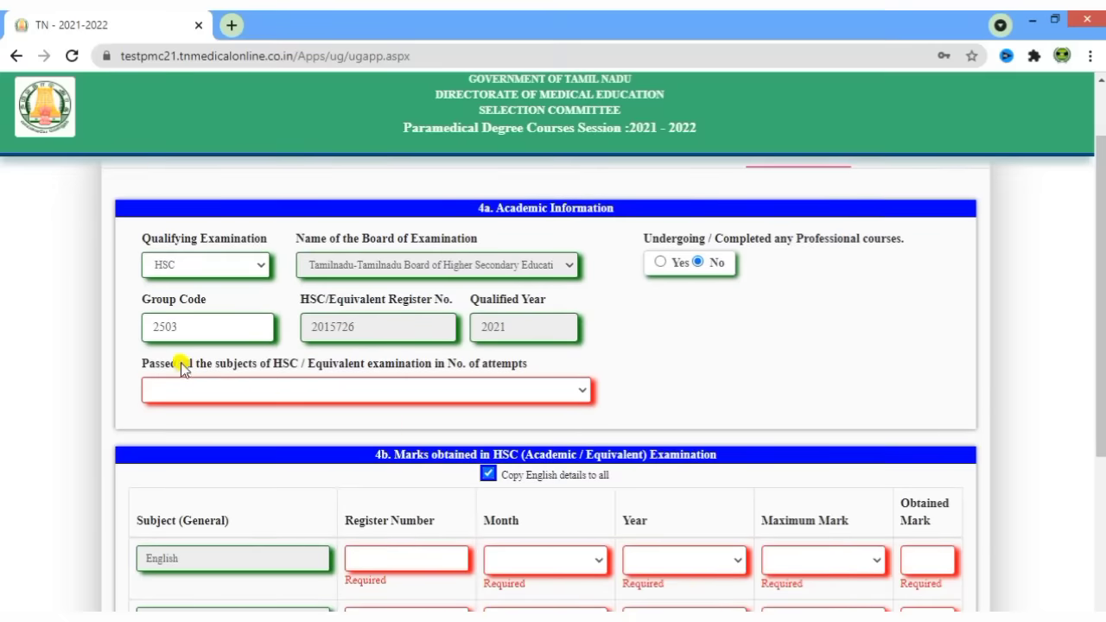
- Choose '1 - Passed all the subject in First Attempt' and tick 'Copy English details to all'
click(483, 385)
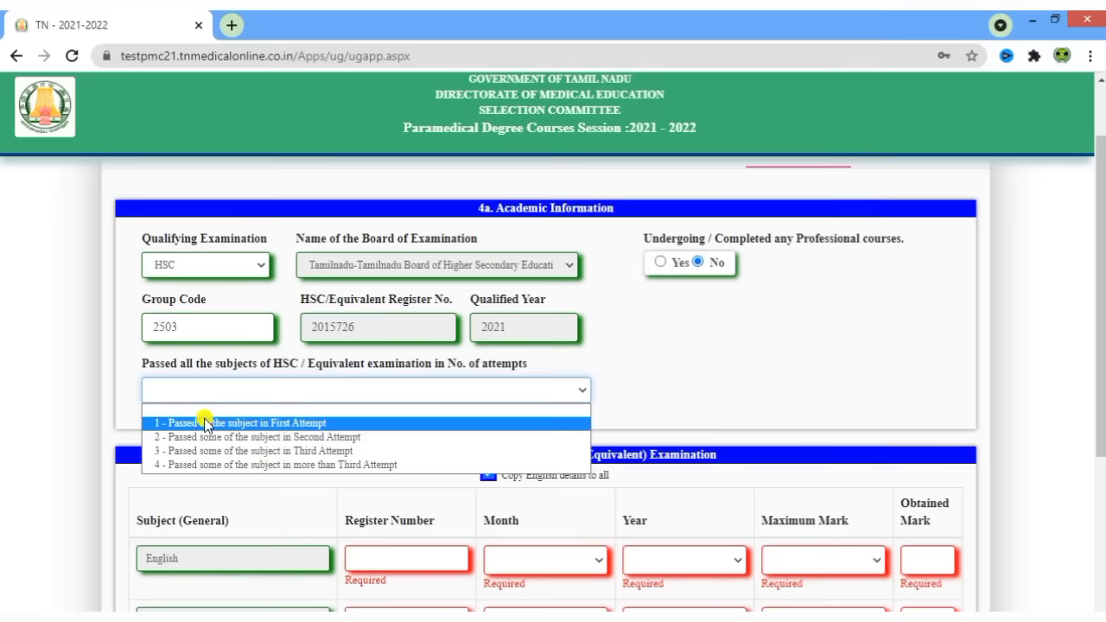
click(286, 423)
scroll(807, 362, down, 2)
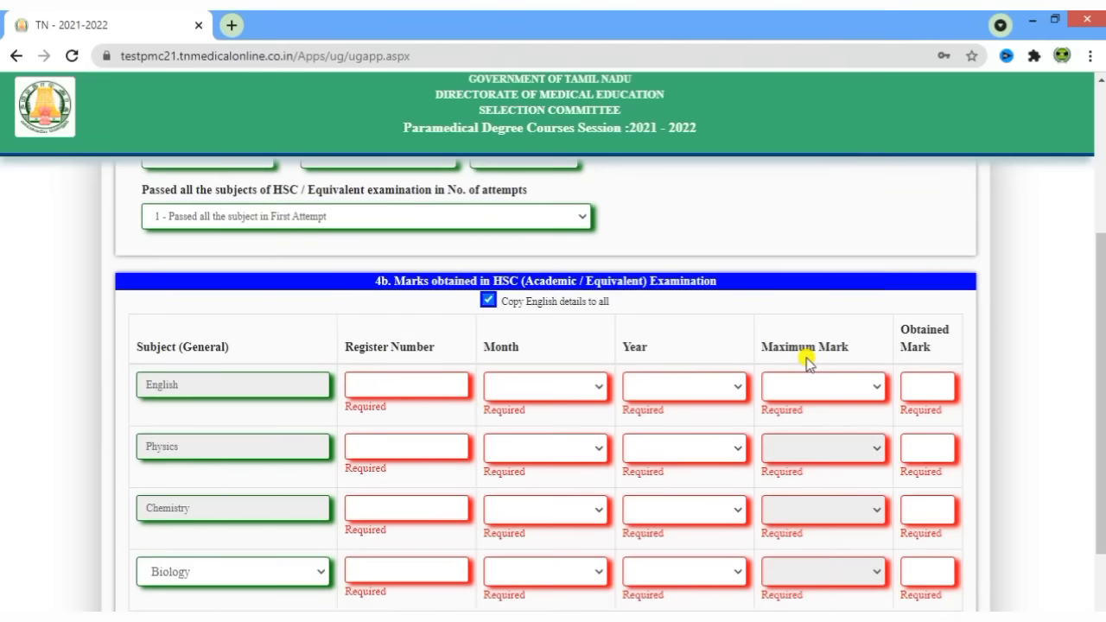
scroll(807, 361, down, 1)
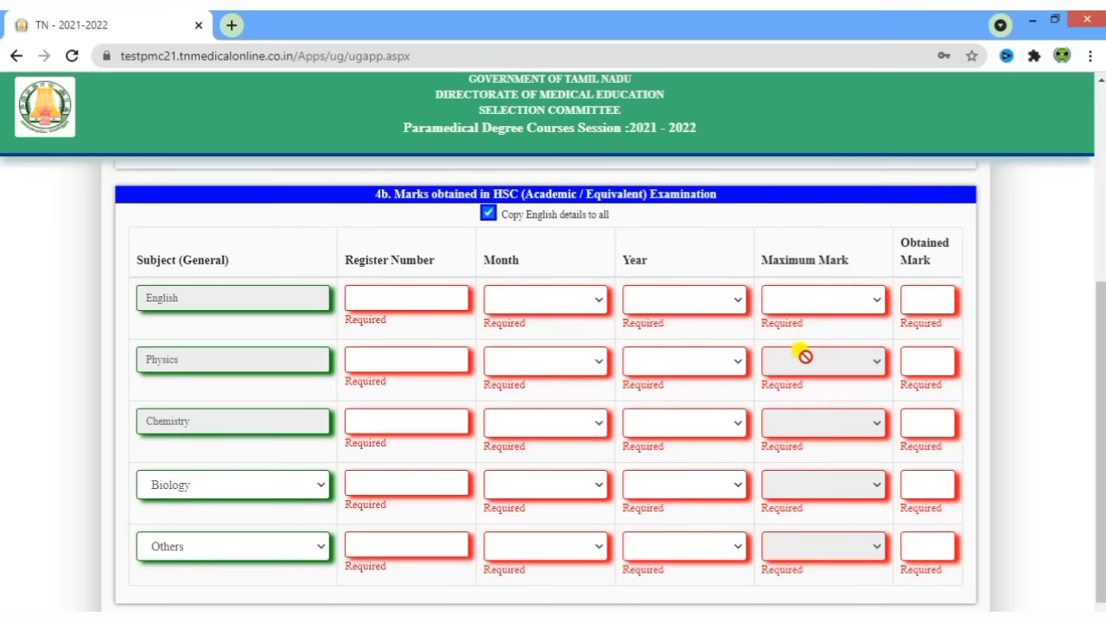
click(489, 215)
scroll(248, 303, down, 1)
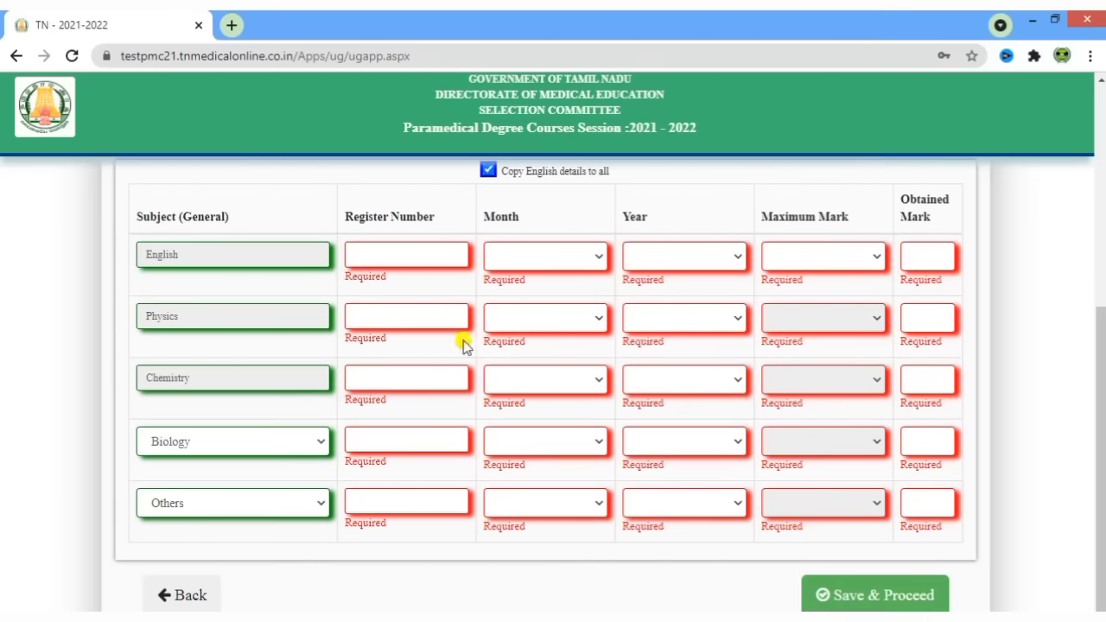
- Give the English row the HSC register number, exam month May, year 2021, and maximum mark 100
click(404, 257)
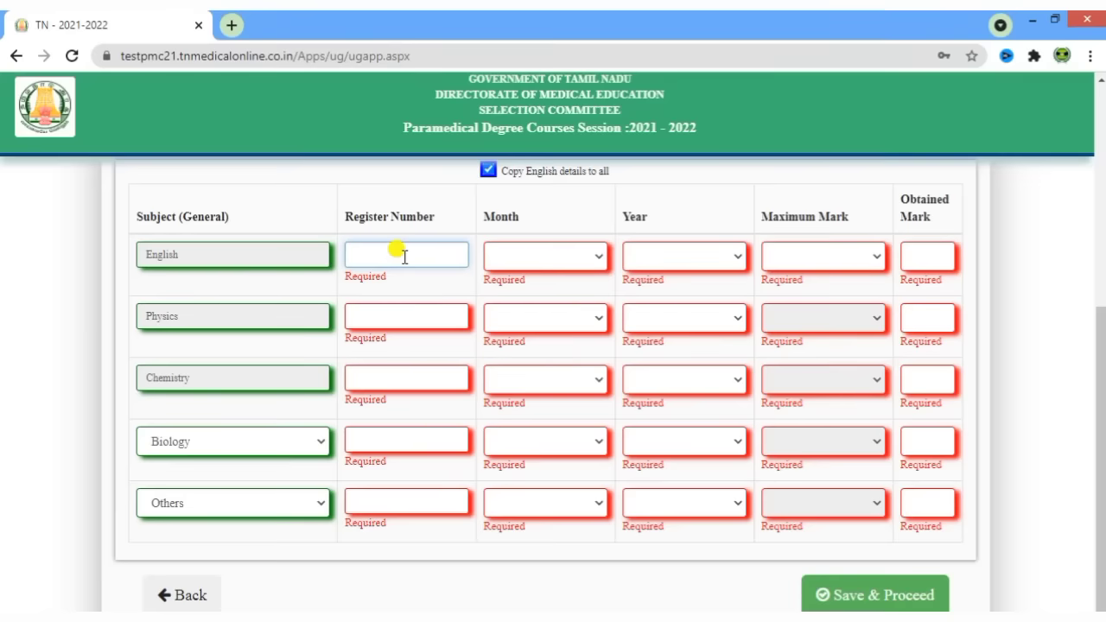
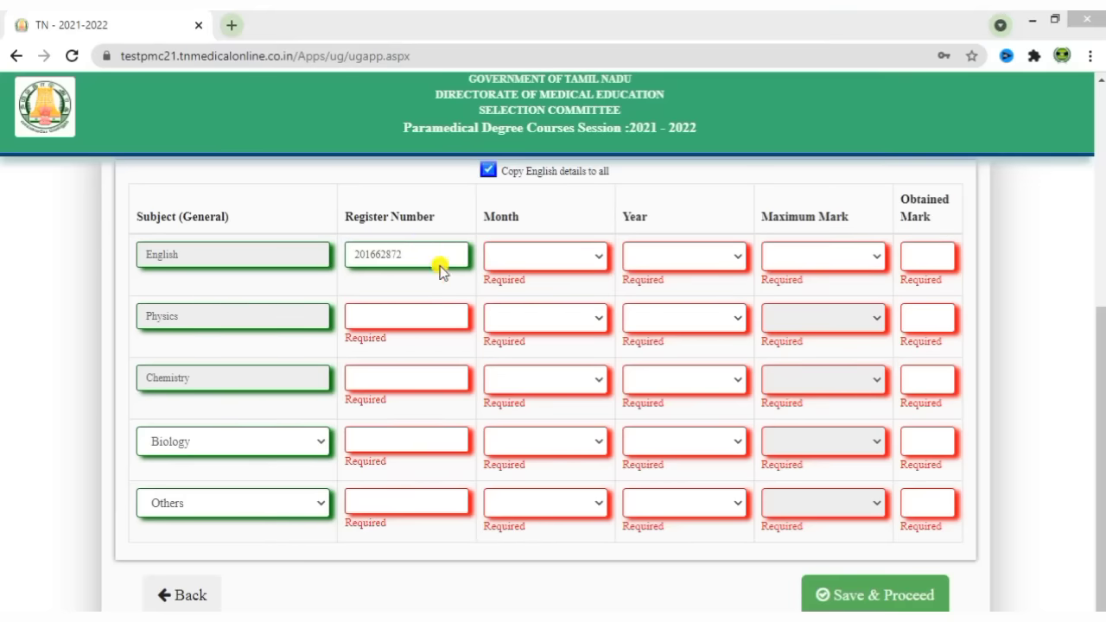
click(548, 257)
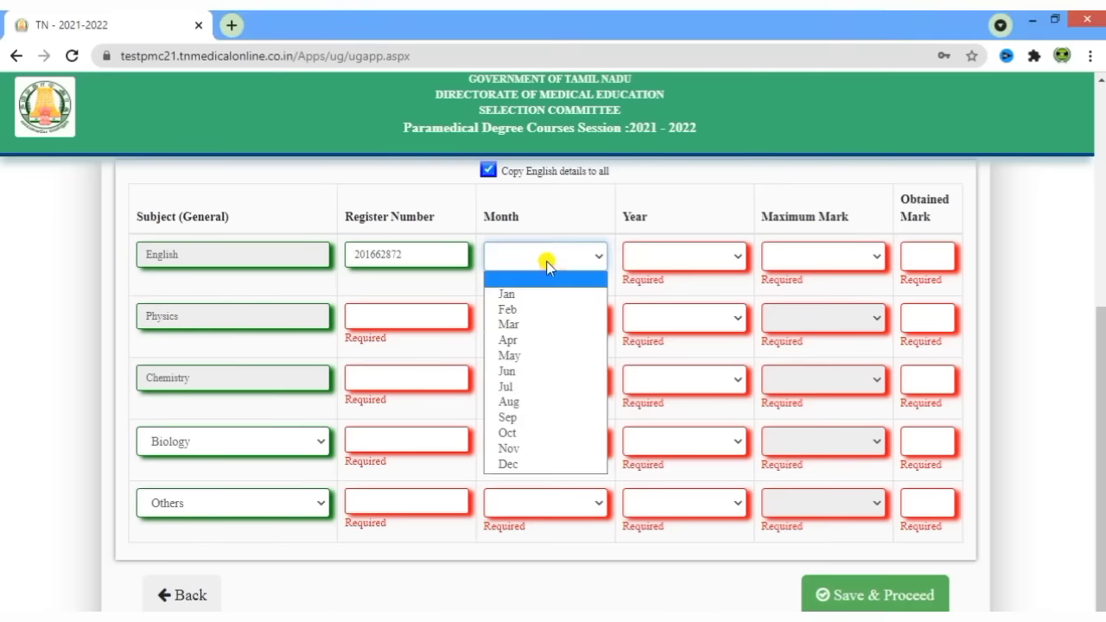
click(548, 354)
click(686, 260)
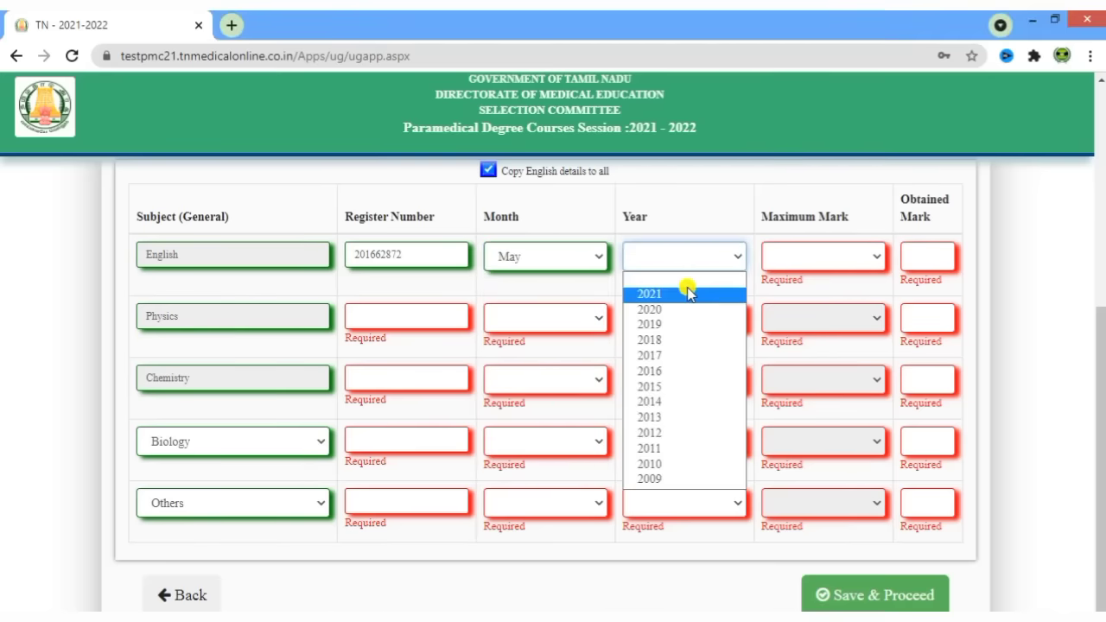
click(687, 288)
drag(756, 217, 856, 216)
click(850, 236)
click(840, 258)
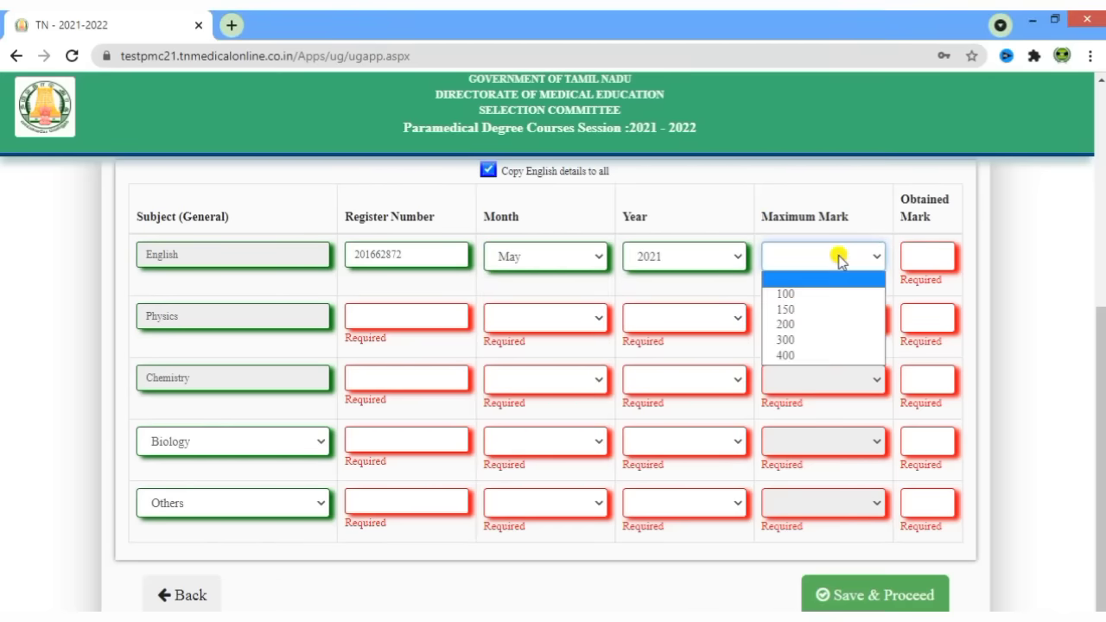
click(794, 296)
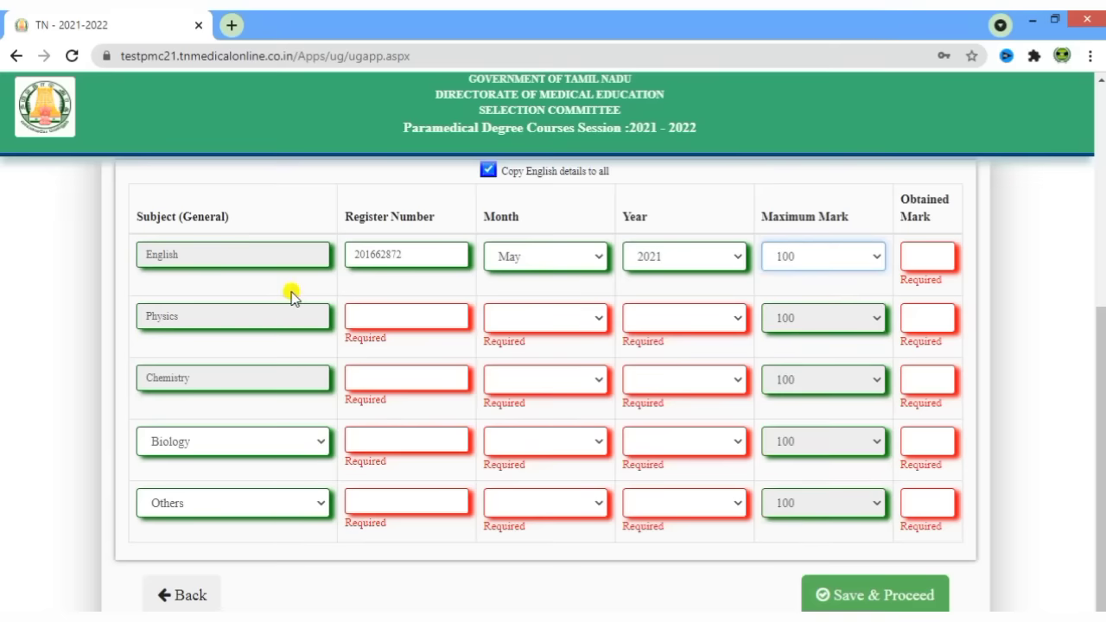
click(920, 252)
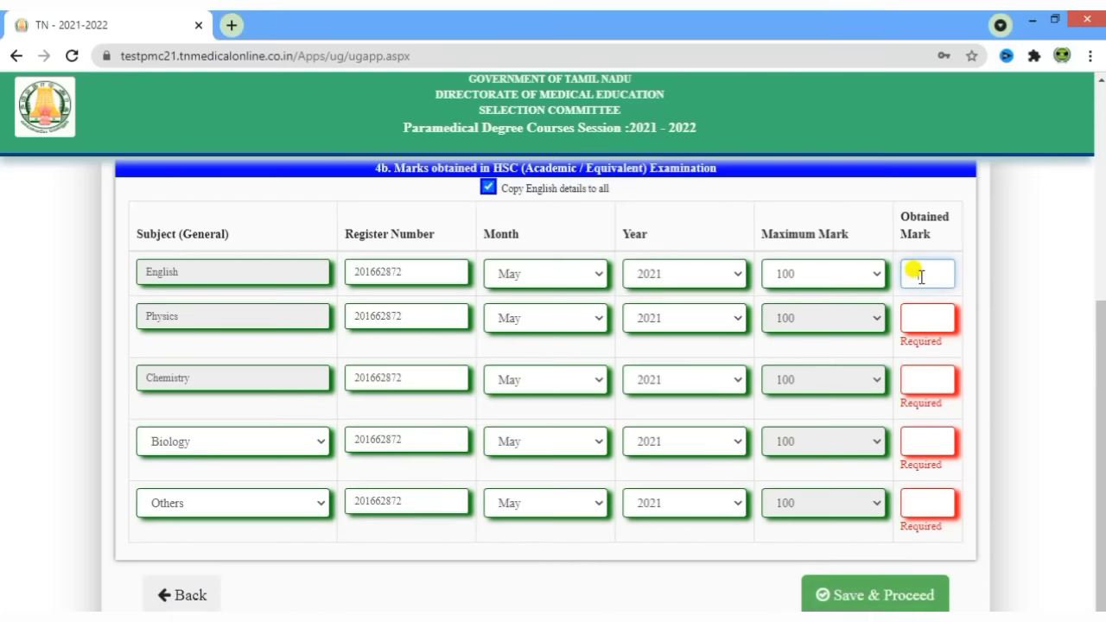
- Enter obtained marks for English, Physics, Chemistry and Biology
text(.)
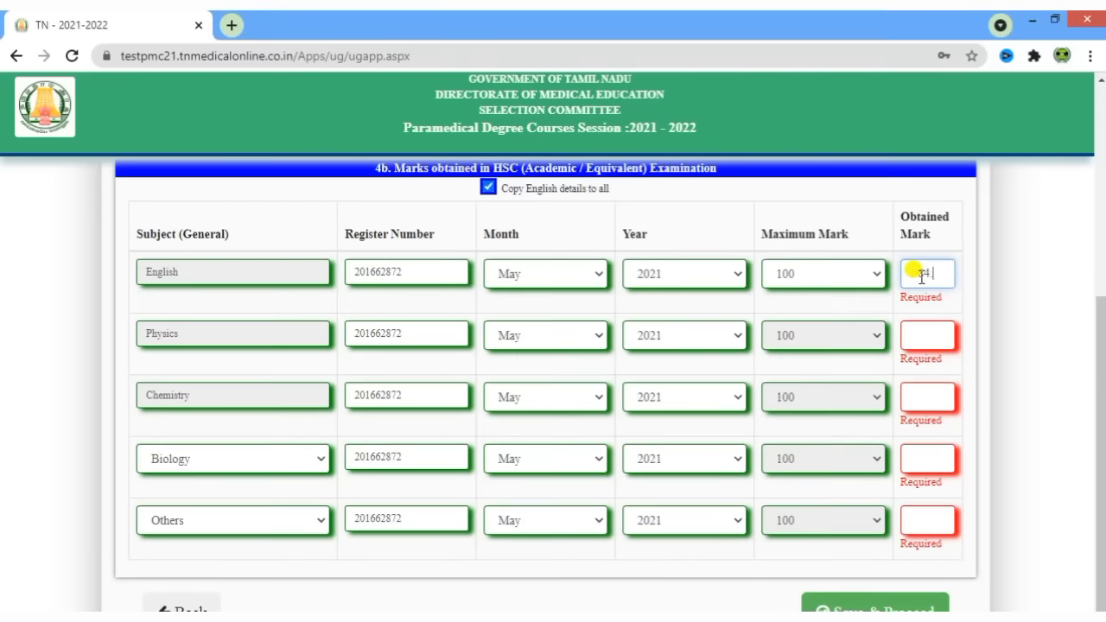
text(1)
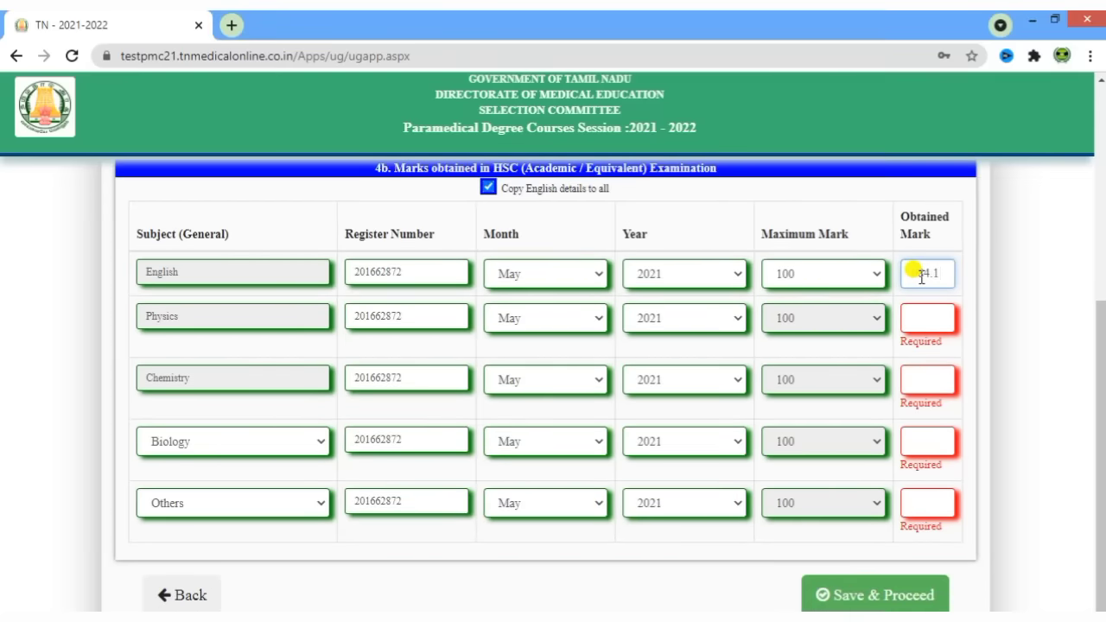
click(974, 300)
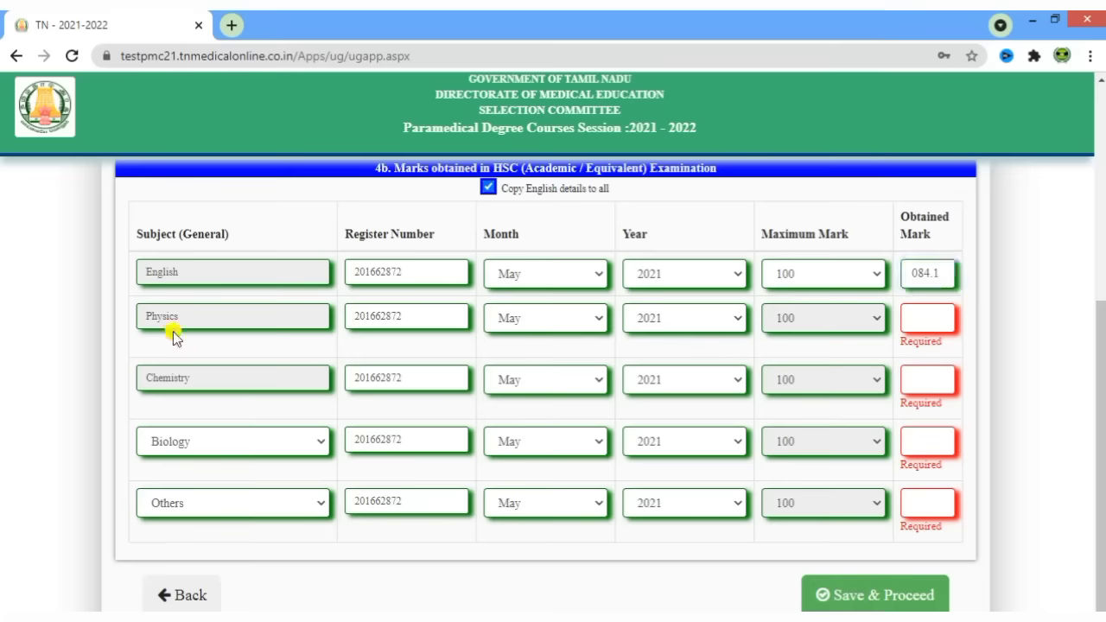
click(930, 320)
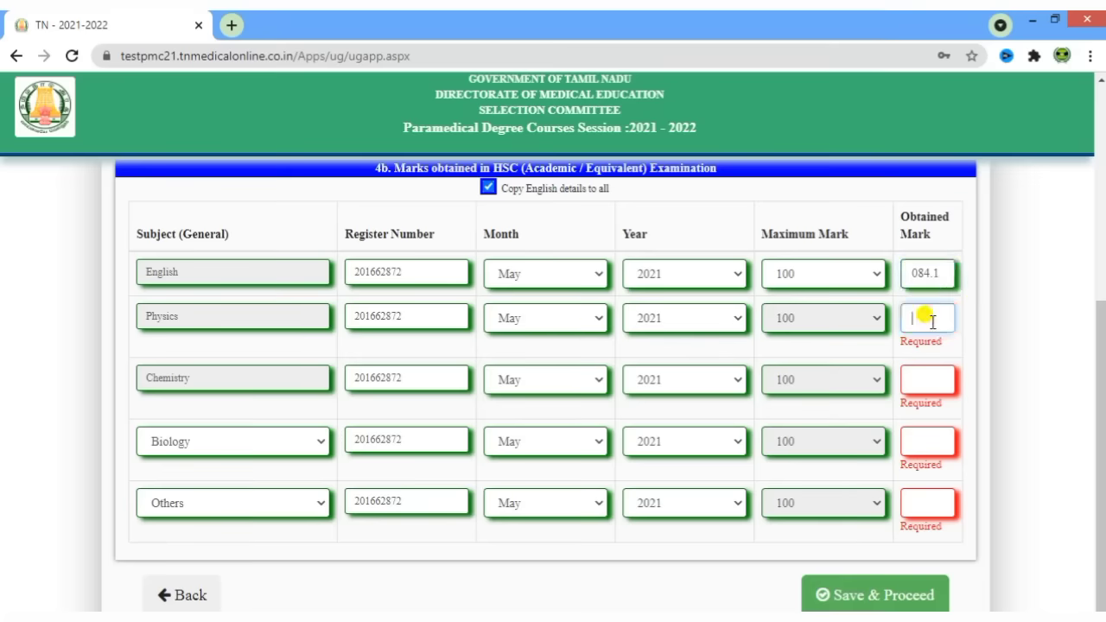
text(07)
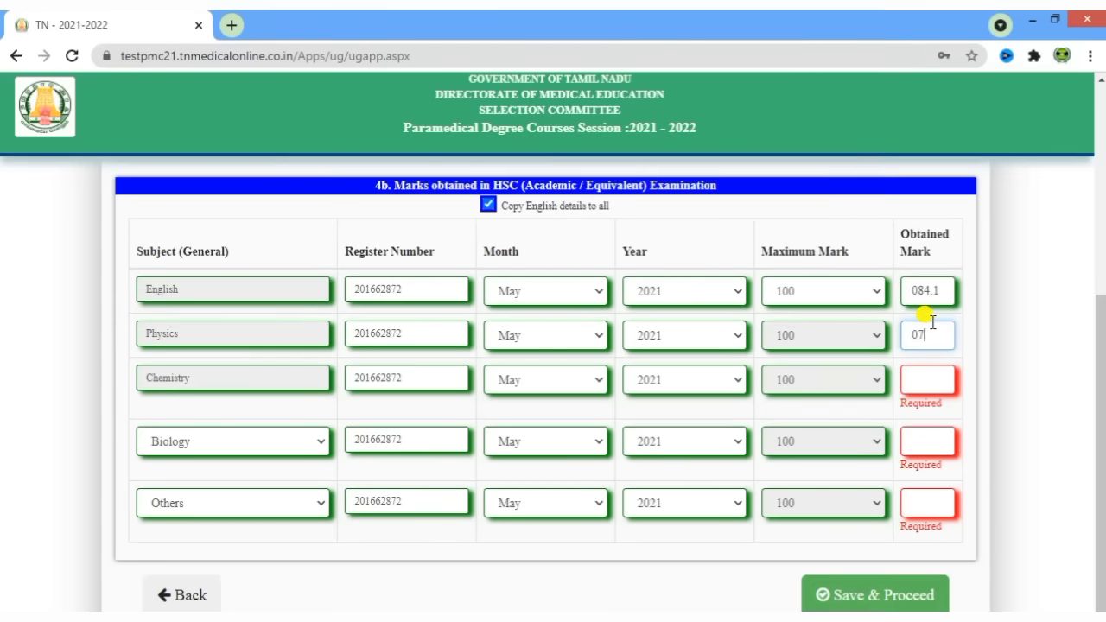
text(5)
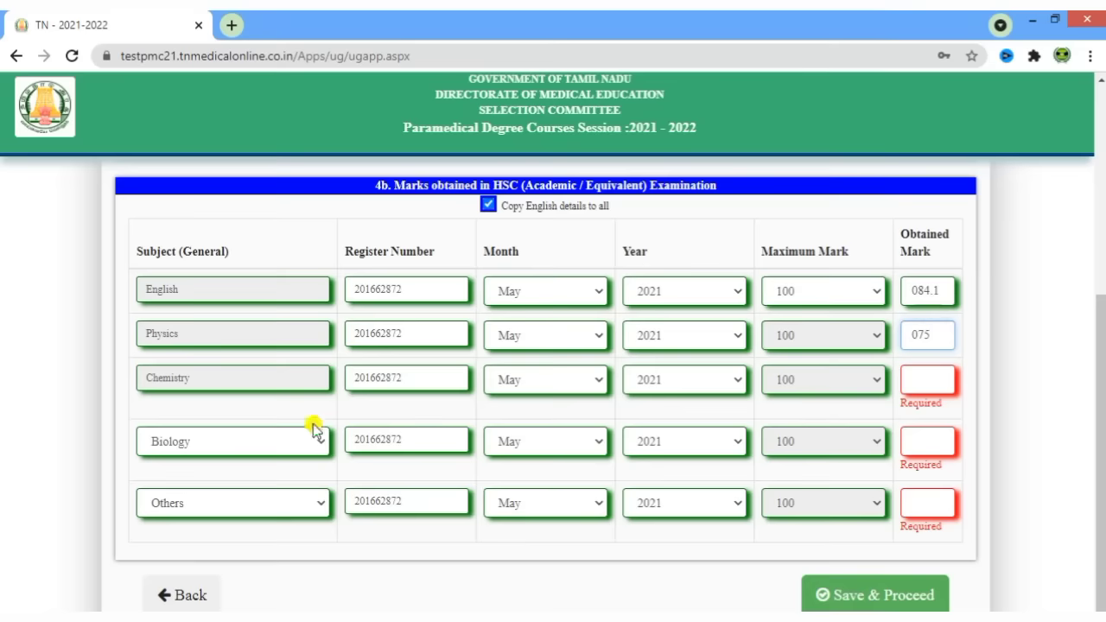
click(931, 378)
text(087)
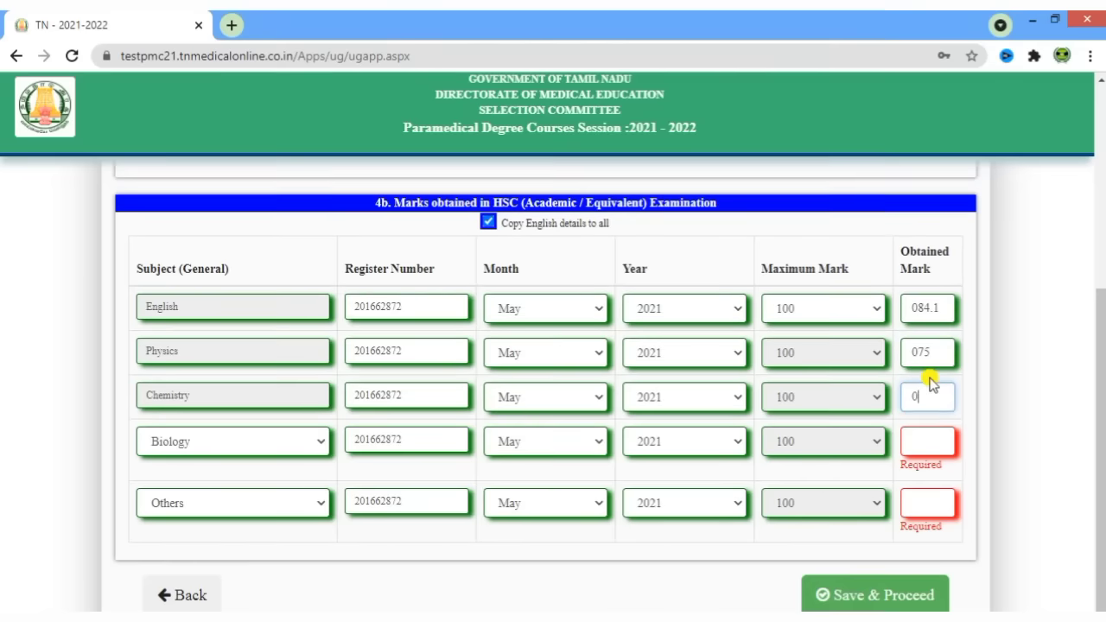
click(489, 552)
click(922, 440)
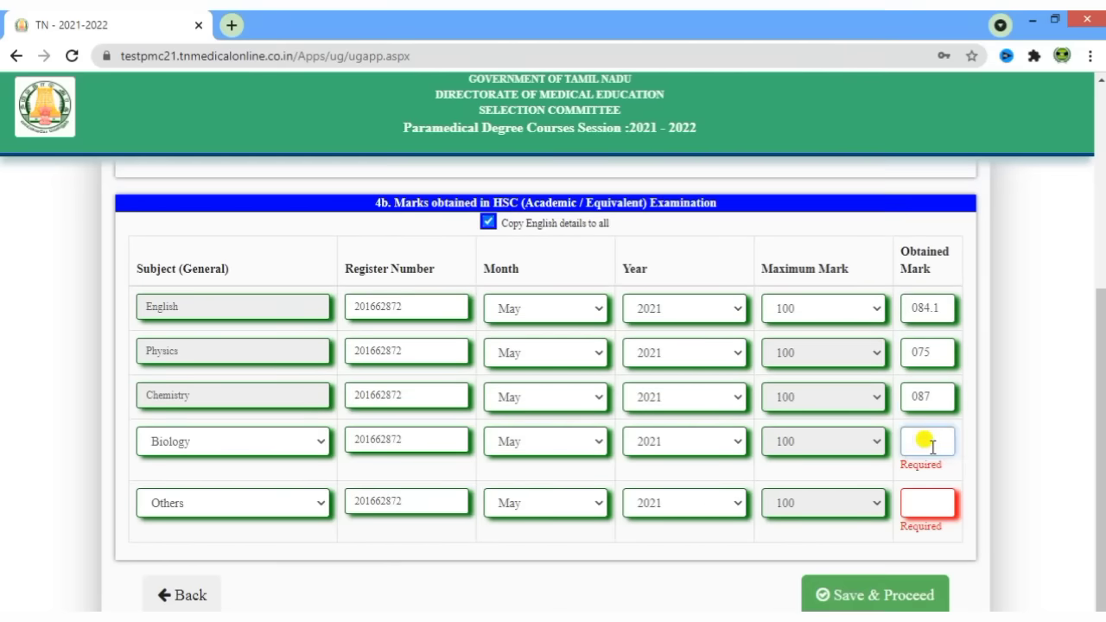
text(092)
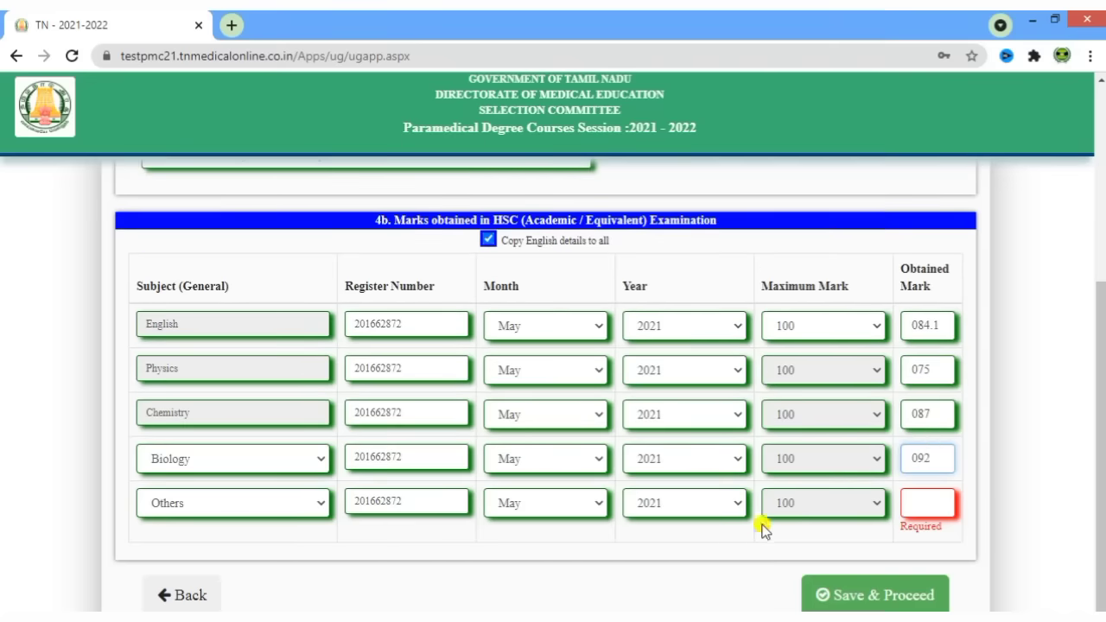
click(501, 551)
- Change the fifth subject to Mathematic, enter its mark, and save the HSC marks
click(256, 508)
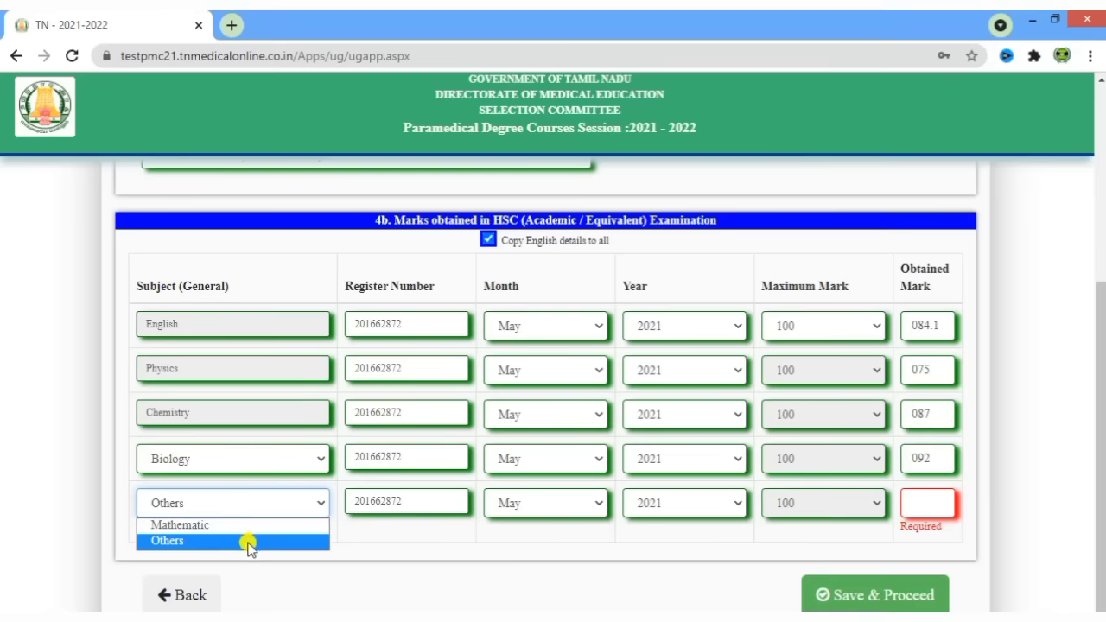
click(239, 525)
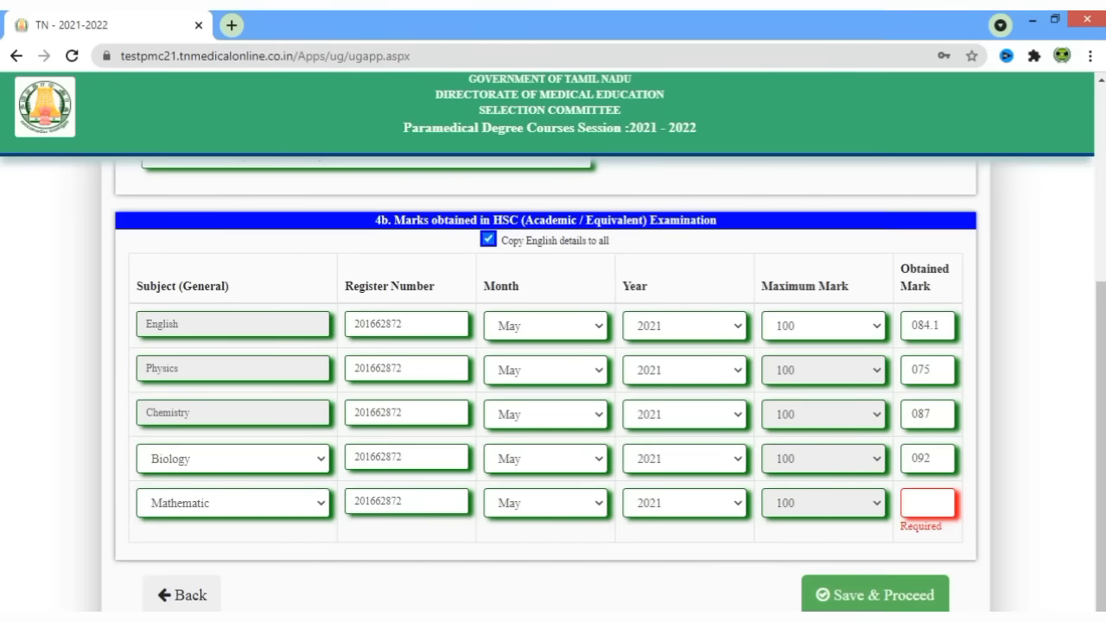
click(926, 504)
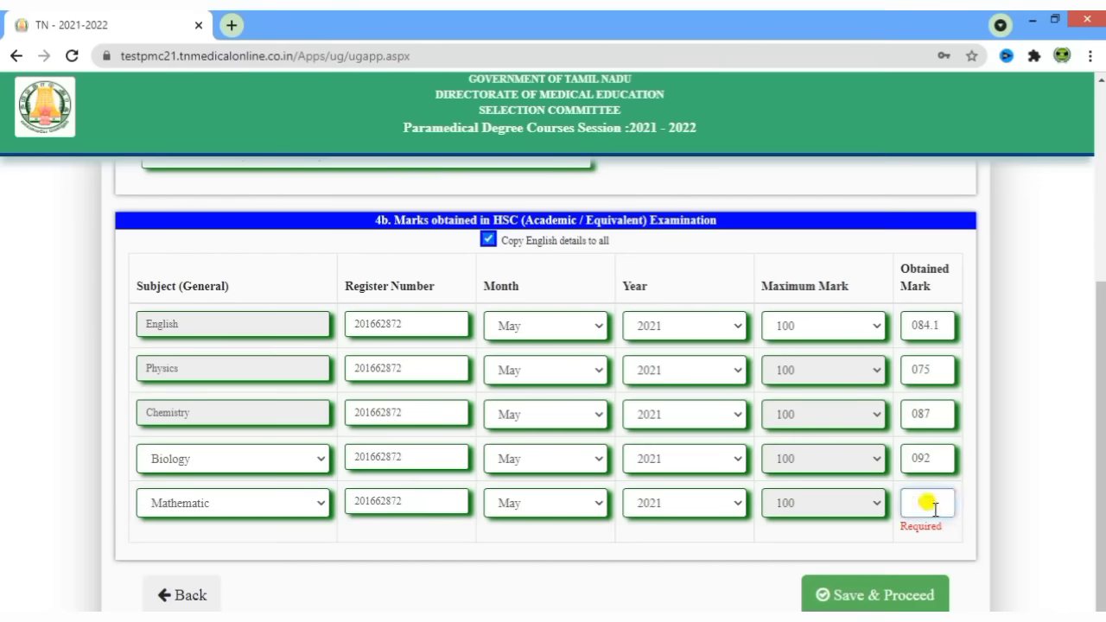
text(089)
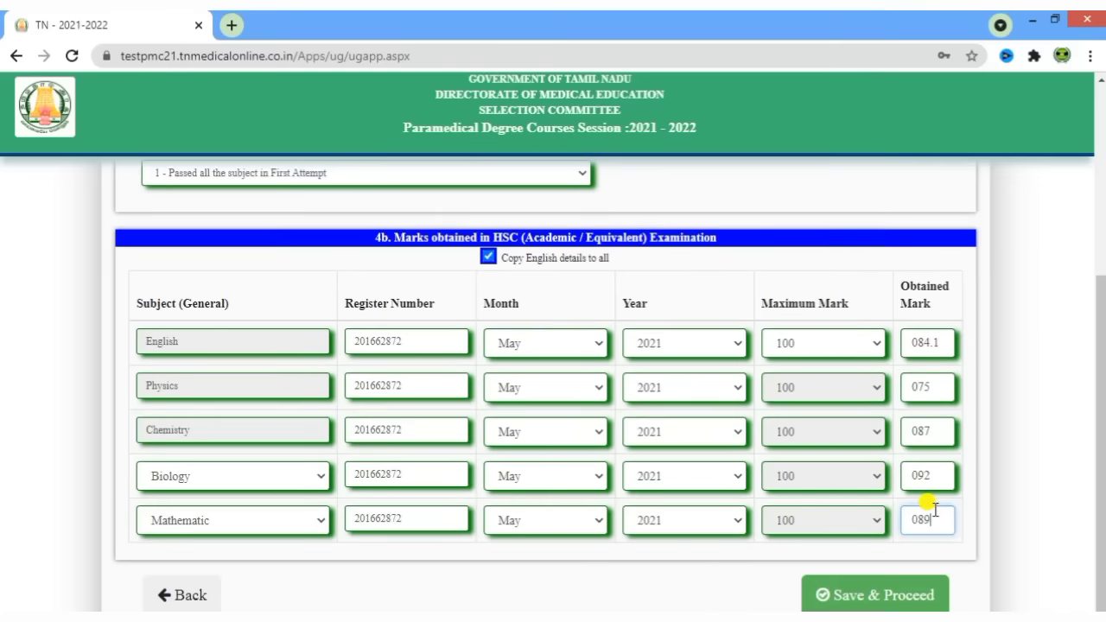
click(719, 573)
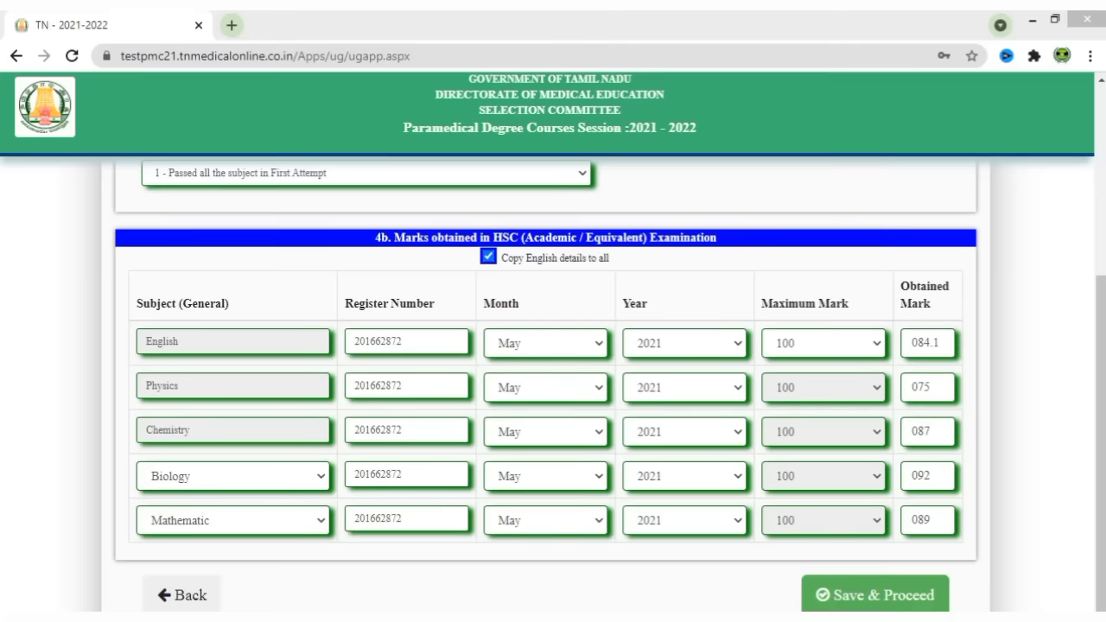
click(869, 595)
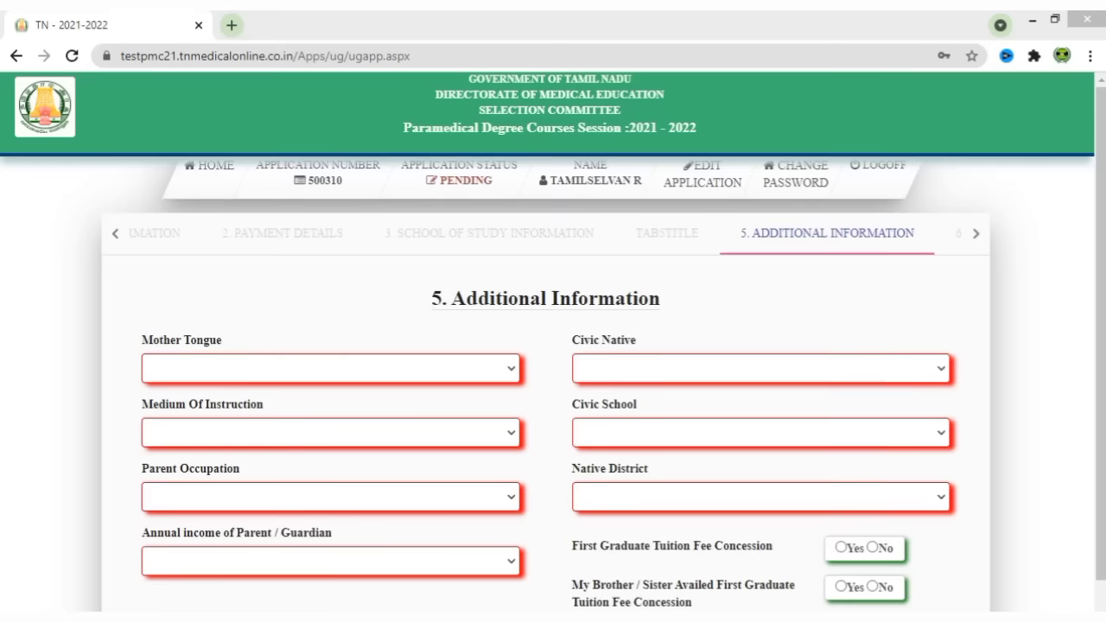
- Set Mother Tongue to TAMIL and Civic Native to Village Panchayat
drag(450, 293, 726, 291)
click(802, 300)
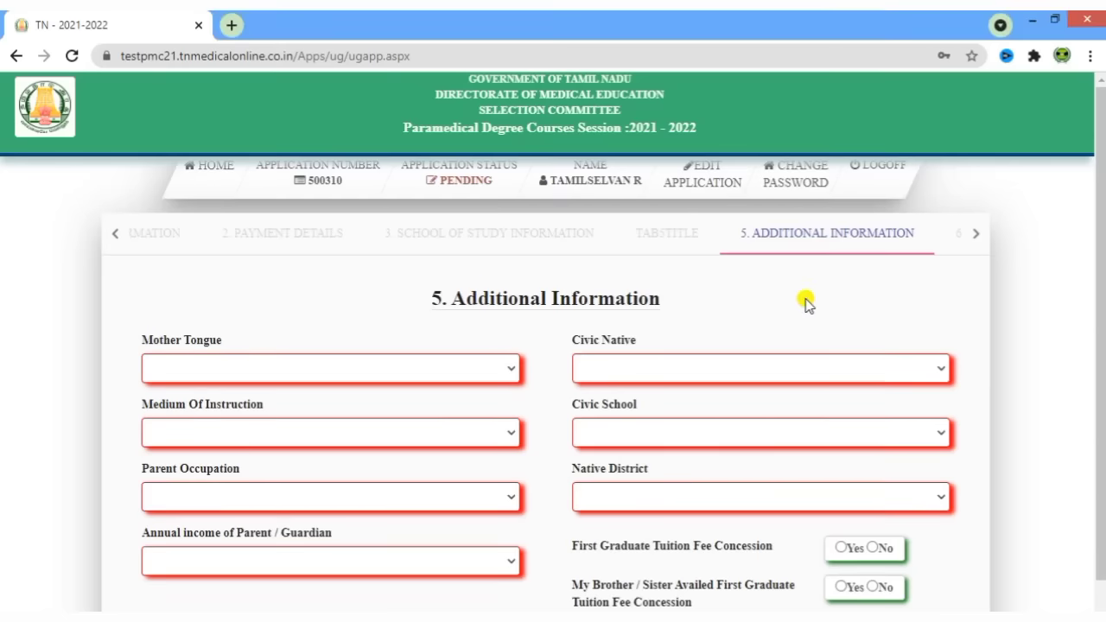
scroll(785, 301, down, 1)
click(435, 313)
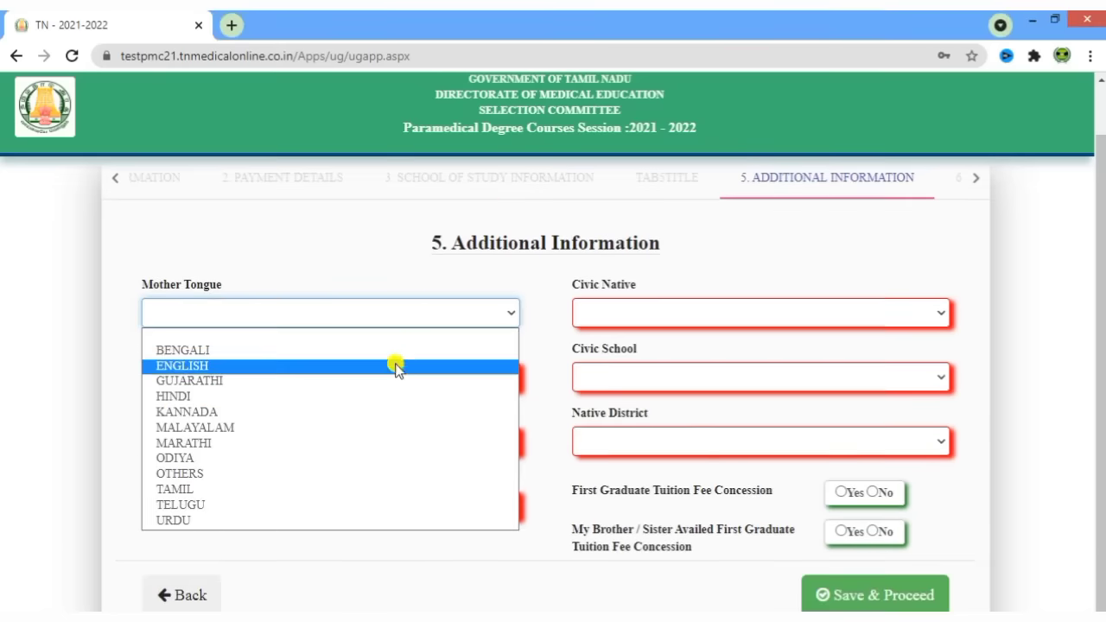
click(268, 489)
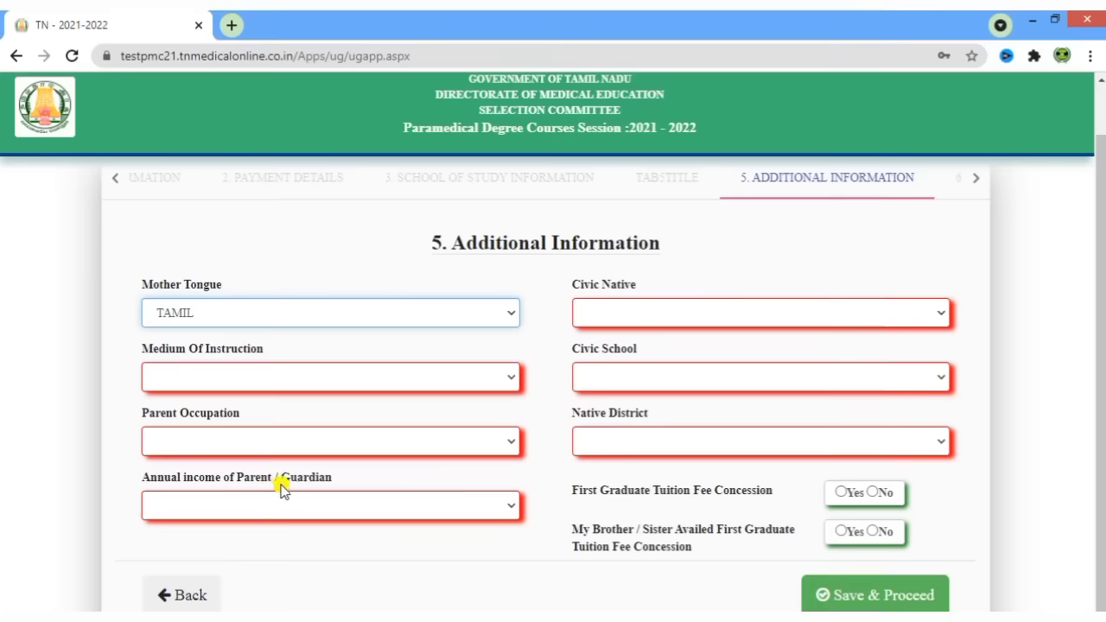
click(648, 316)
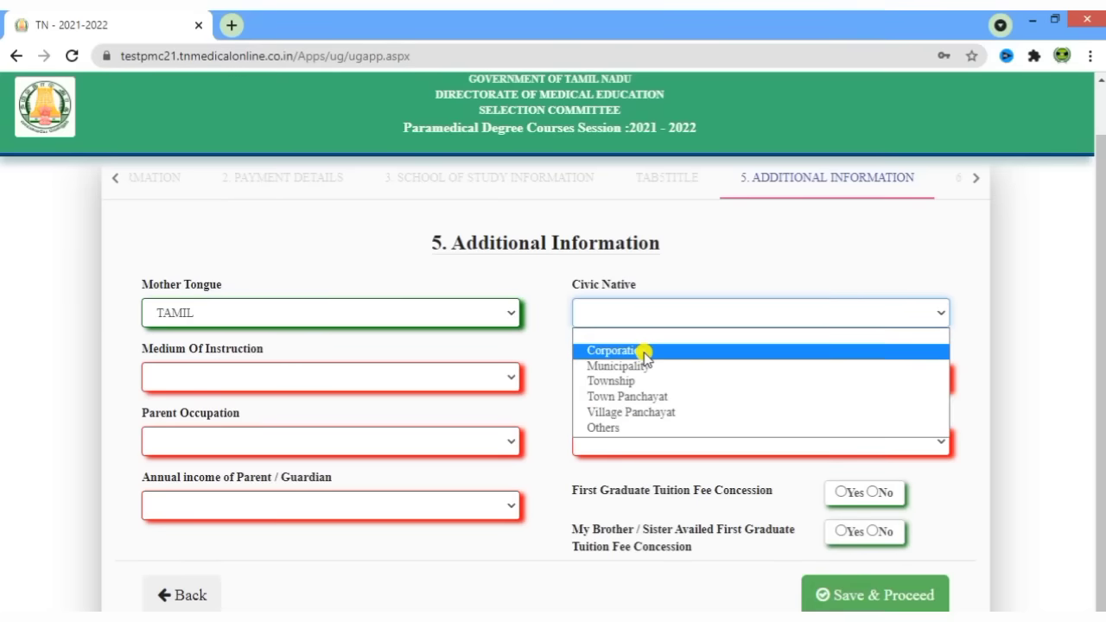
click(634, 413)
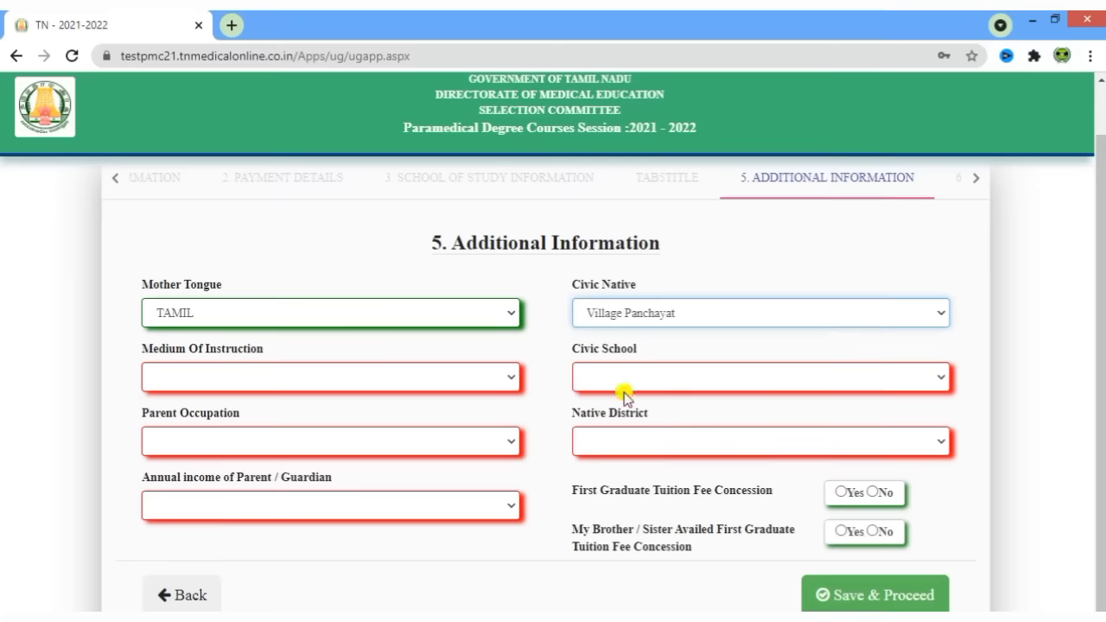
- Set Medium of Instruction to Tamil, Civic School to Town Panchayat, and Parent Occupation to Agriculture
click(301, 377)
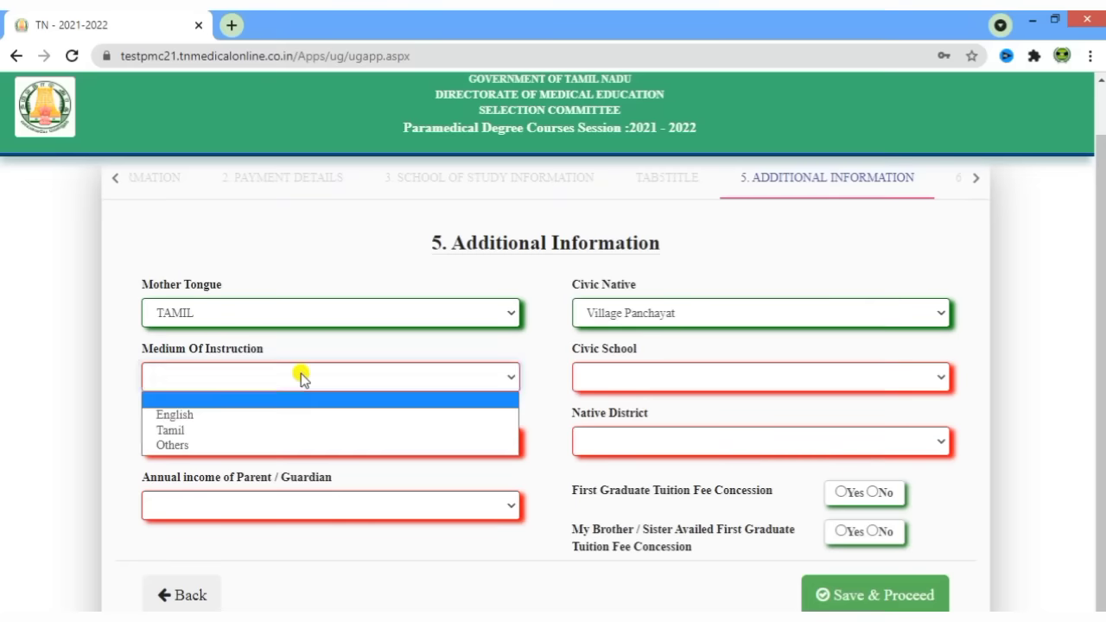
click(248, 431)
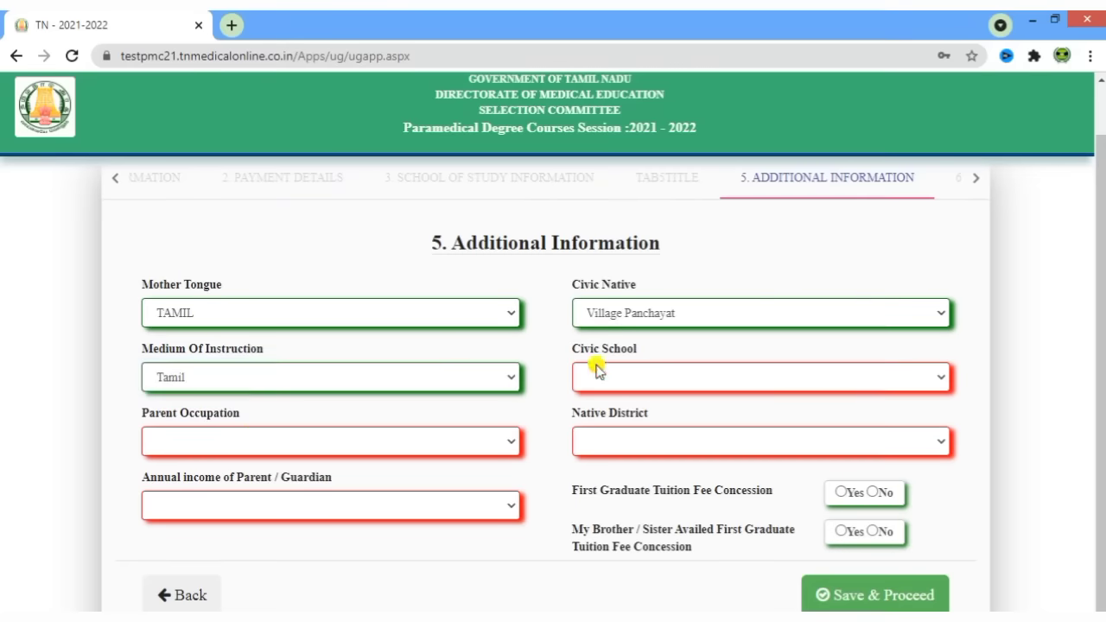
click(632, 375)
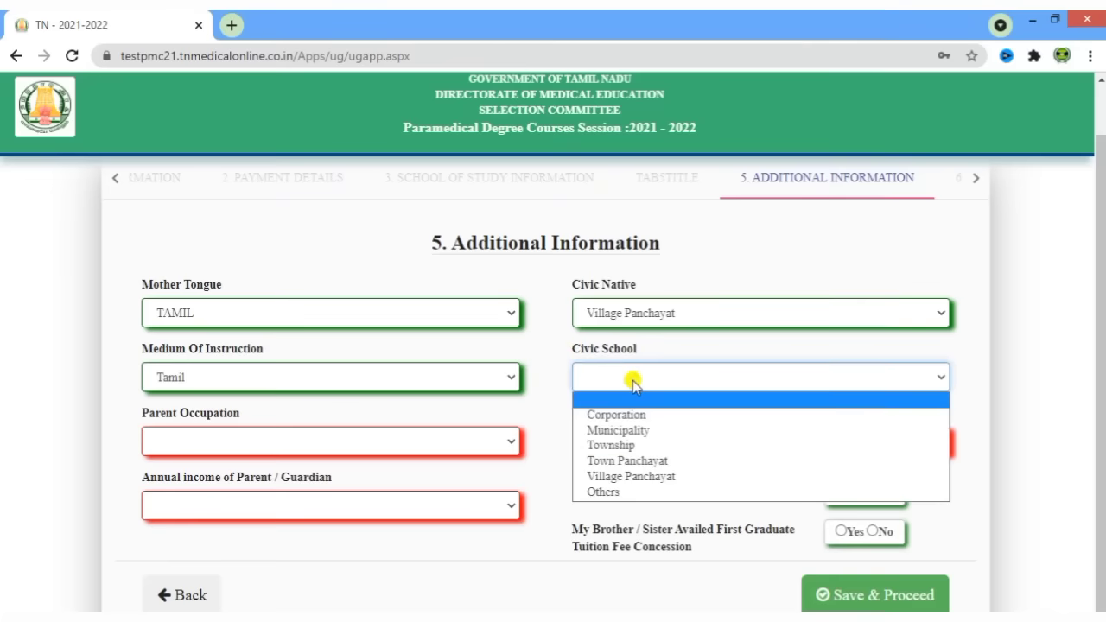
click(628, 460)
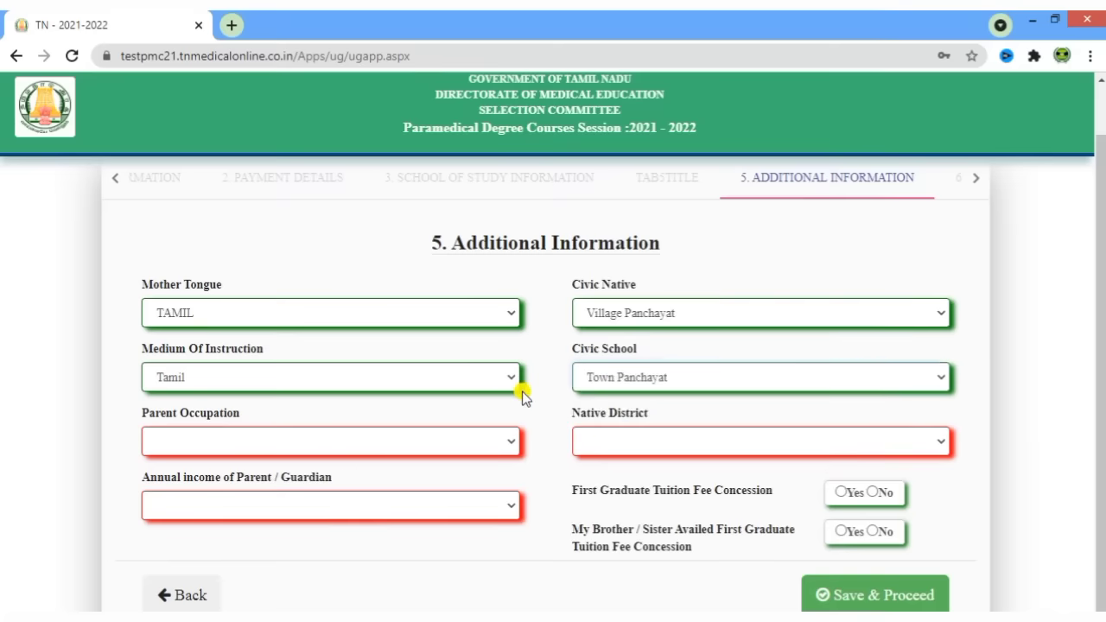
click(279, 443)
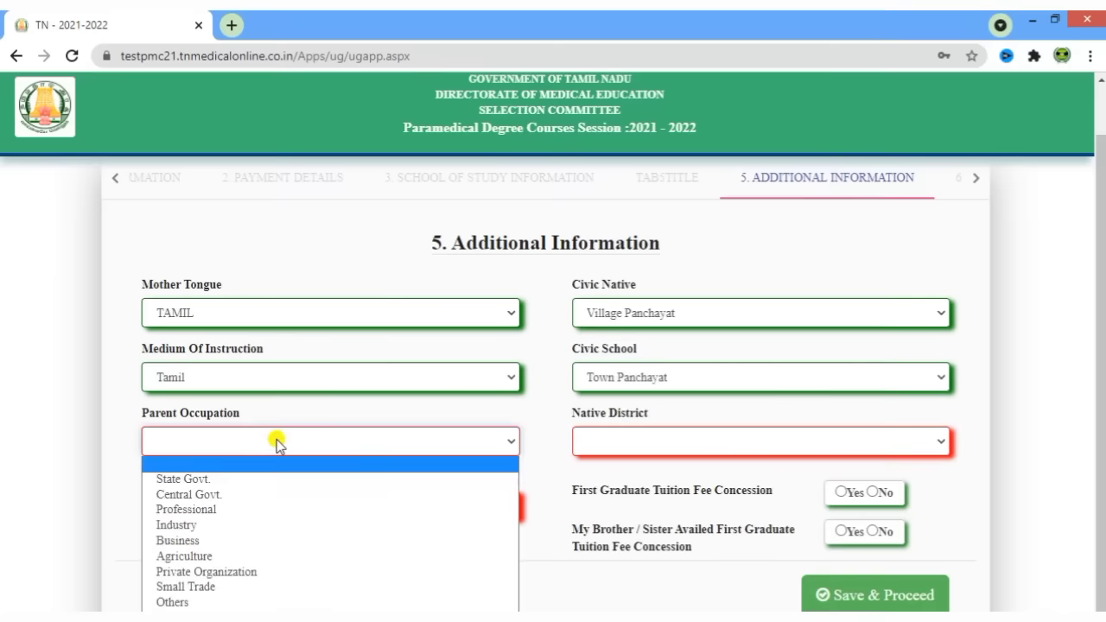
click(202, 557)
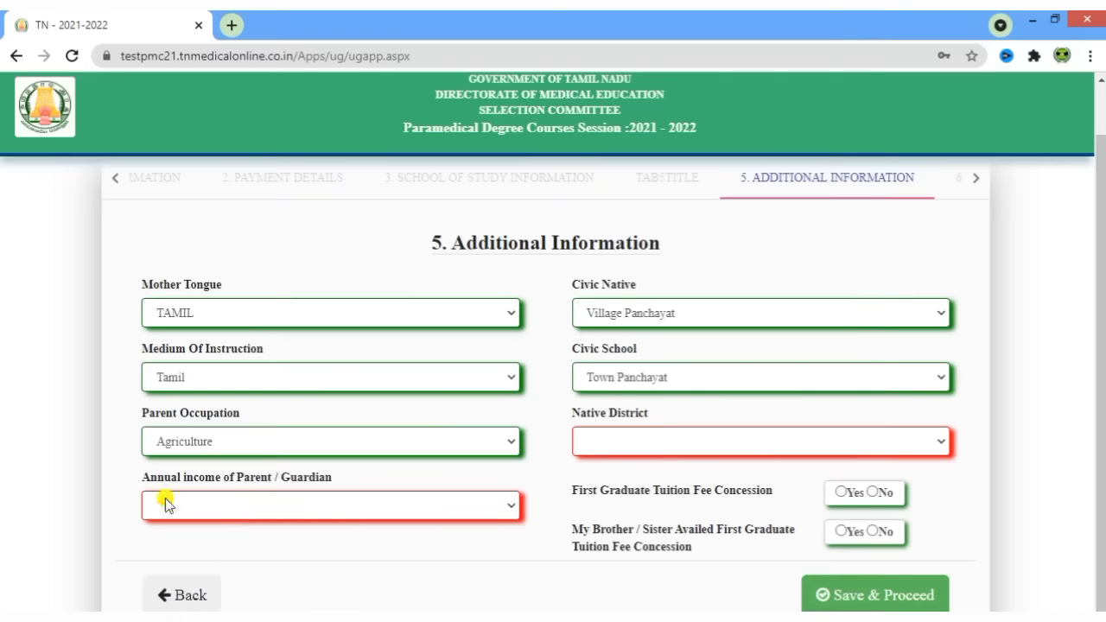
click(277, 512)
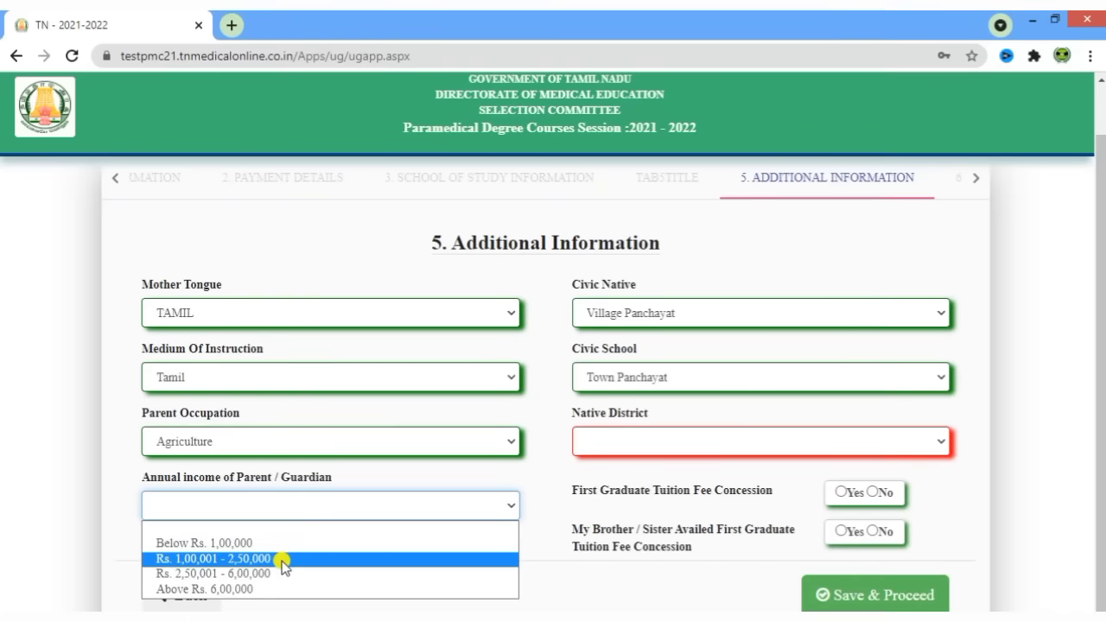
- Set parent annual income to Below Rs. 1,00,000 and Native District to THIRUVANNAMALAI
click(281, 543)
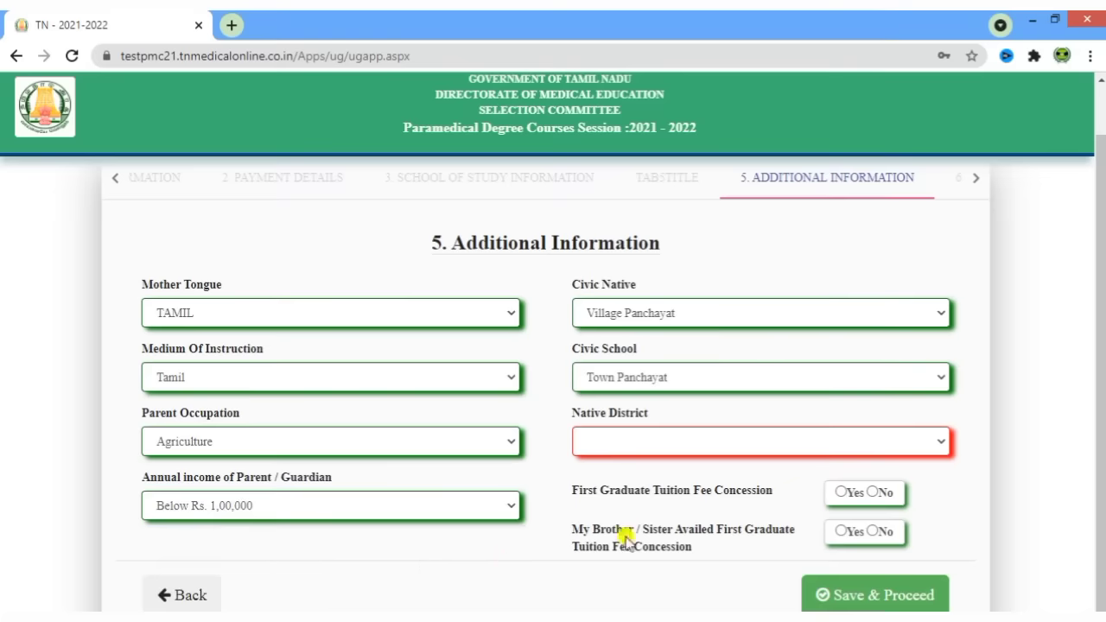
click(655, 439)
scroll(670, 367, down, 5)
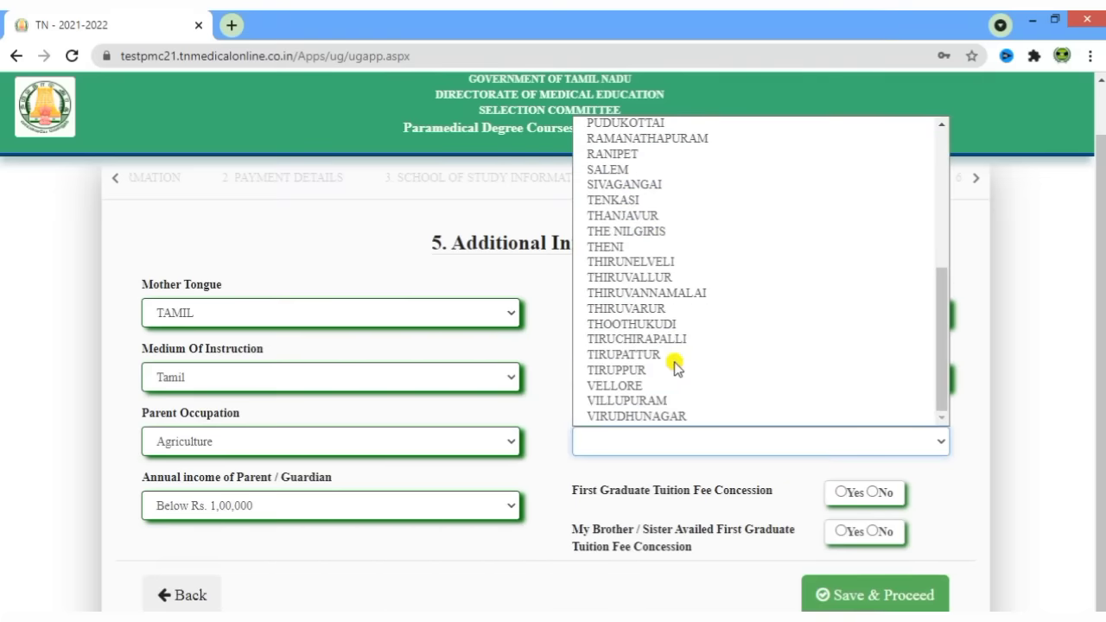
click(664, 297)
click(520, 539)
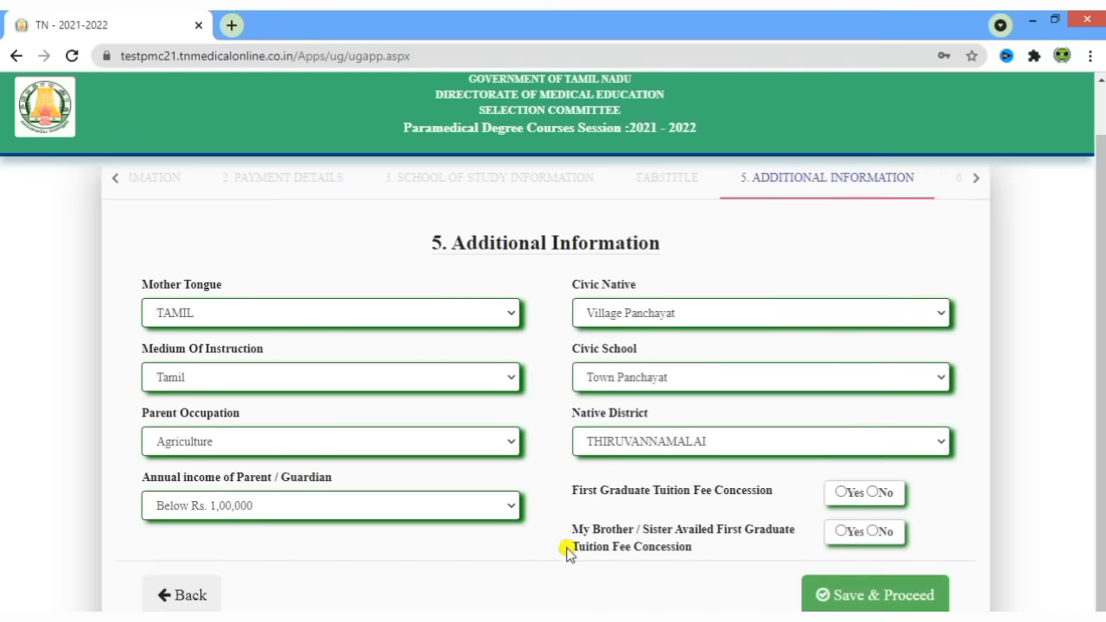
- Answer Yes for First Graduate concession and No for sibling concession, then save
drag(577, 499, 768, 496)
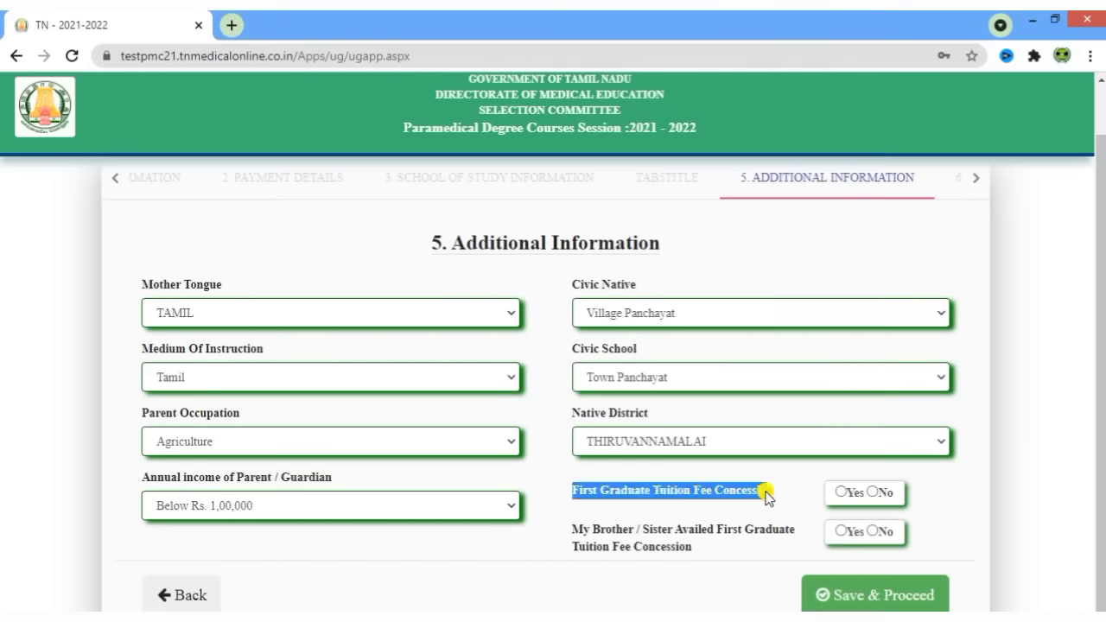
click(764, 504)
click(841, 495)
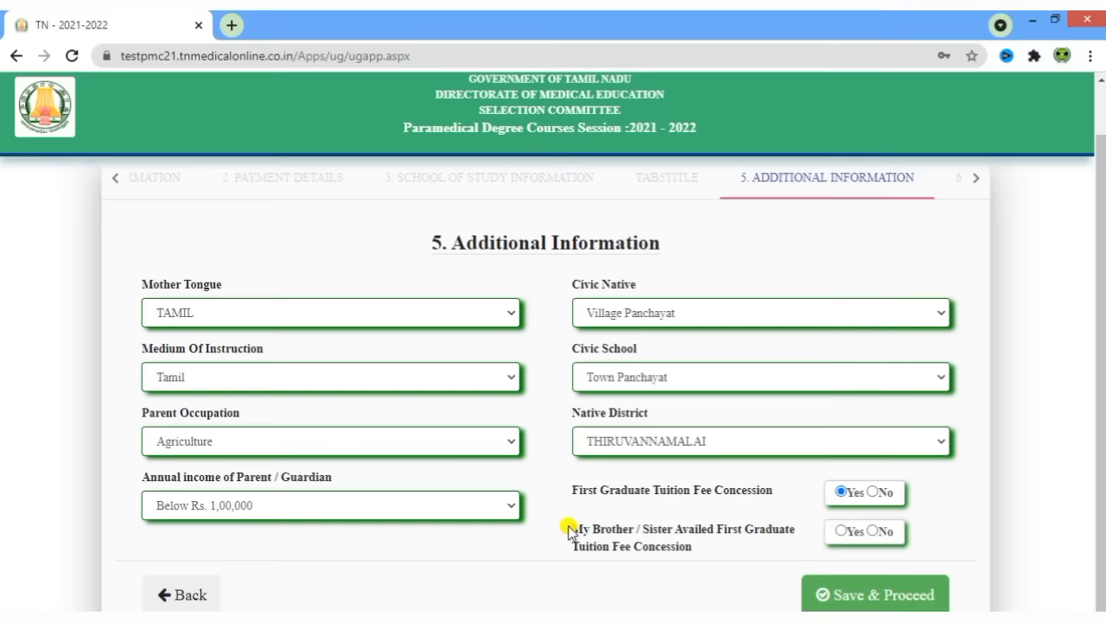
drag(571, 530, 722, 553)
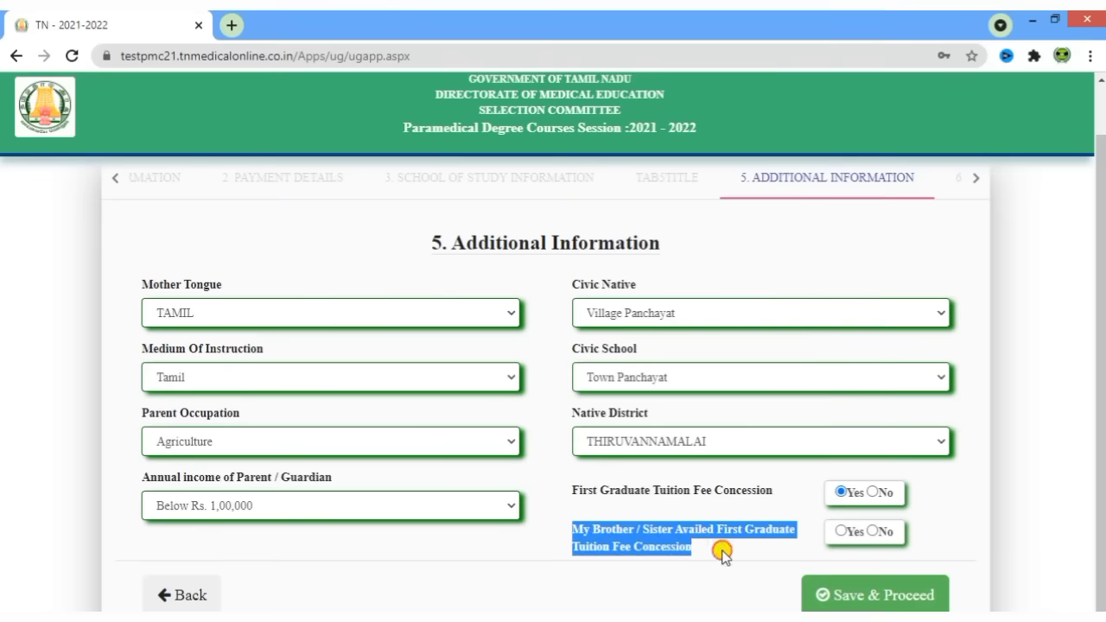
click(726, 555)
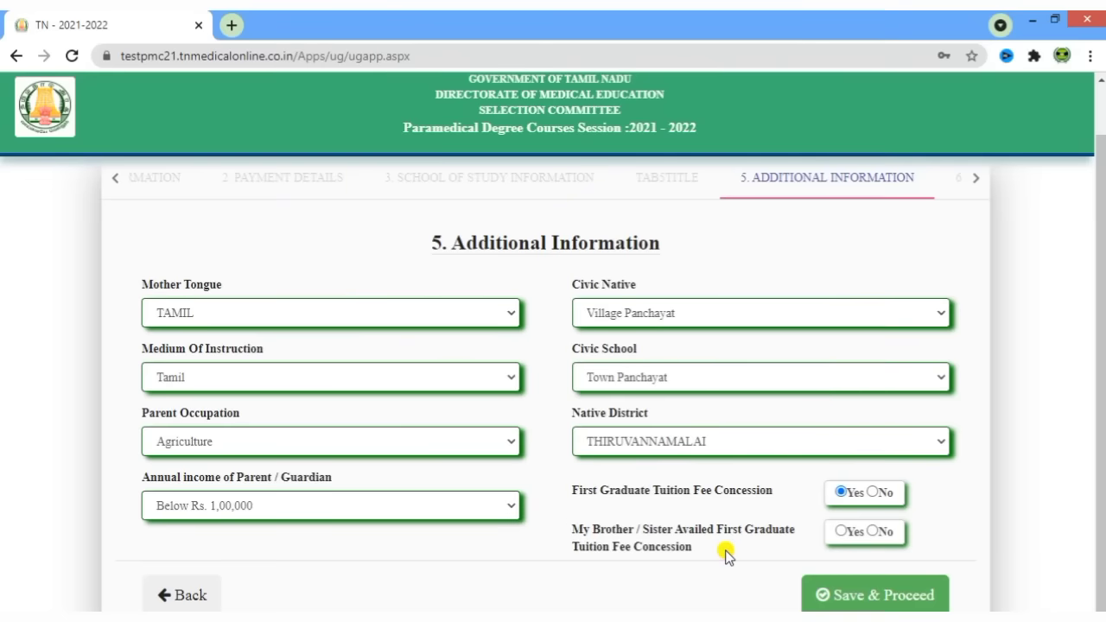
click(843, 532)
click(852, 595)
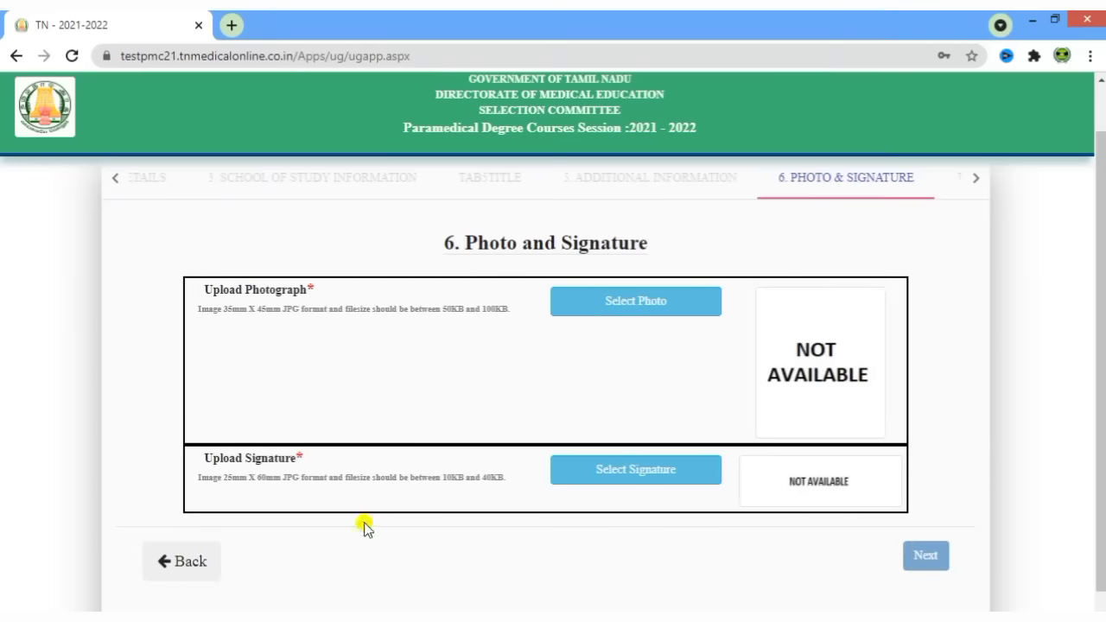
- Review the upload limits: 50–100KB JPG photograph and 10–40KB JPG signature
drag(206, 290, 368, 293)
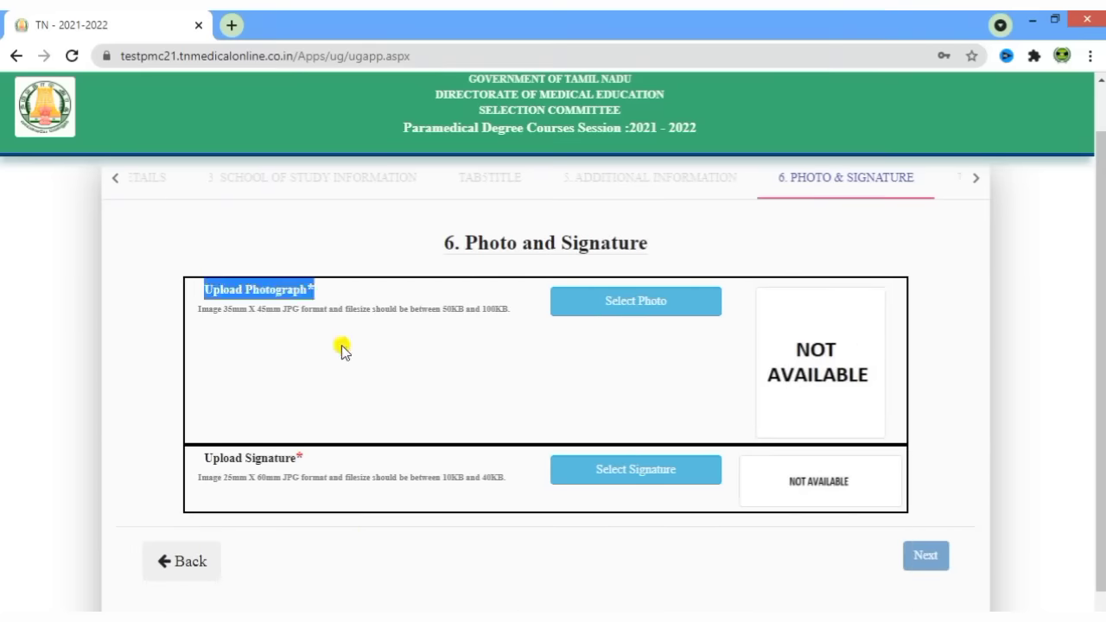
click(342, 350)
drag(205, 459, 326, 463)
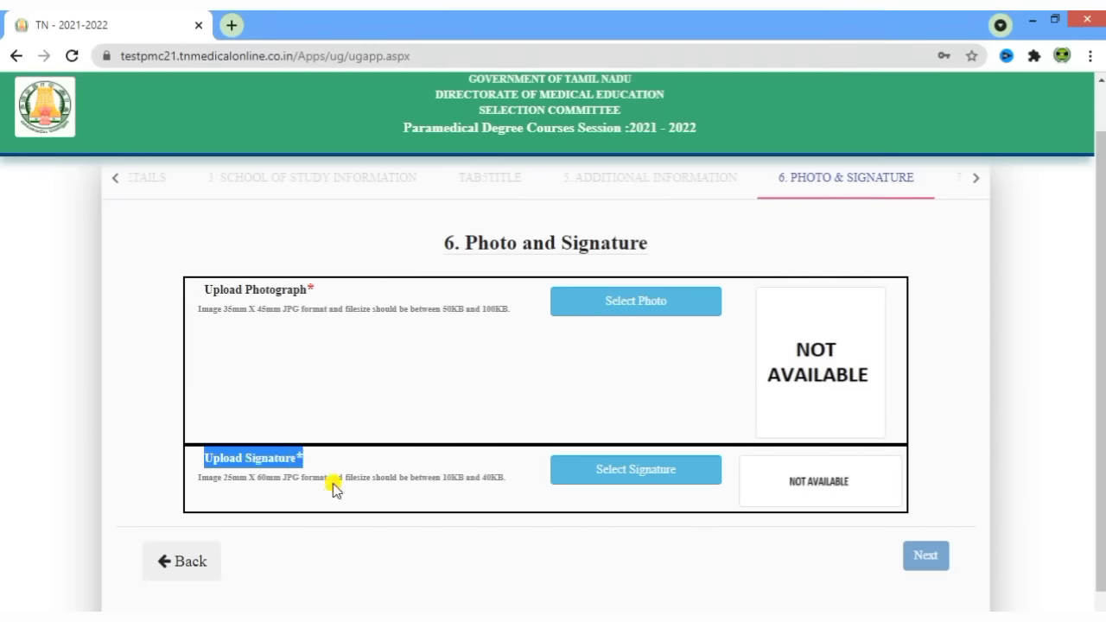
click(338, 528)
drag(442, 309, 519, 317)
click(506, 343)
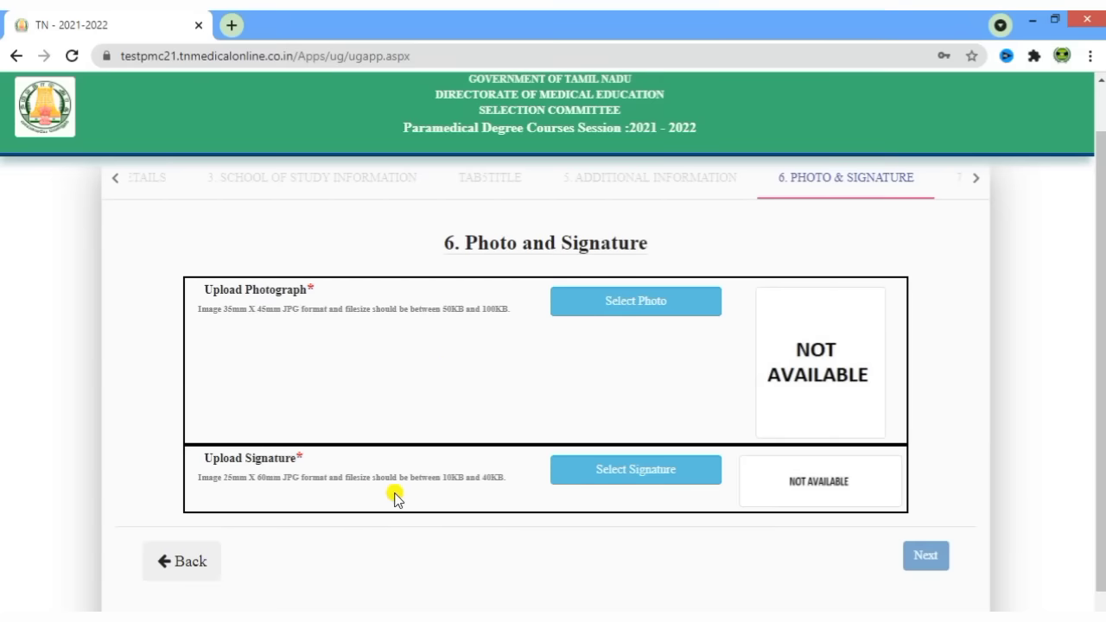
drag(448, 482, 508, 483)
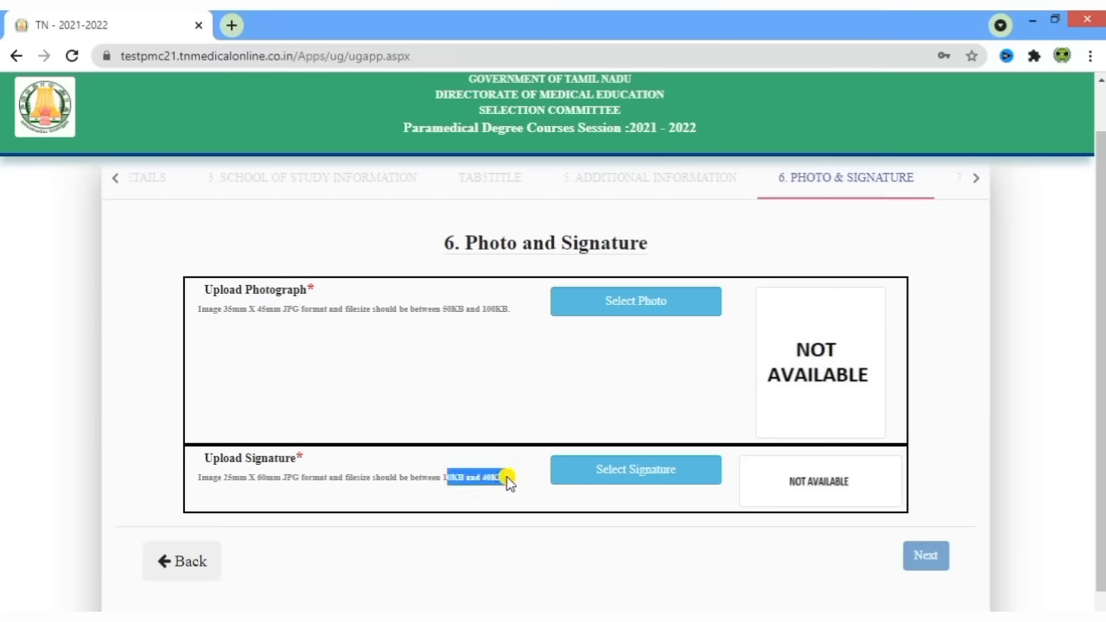